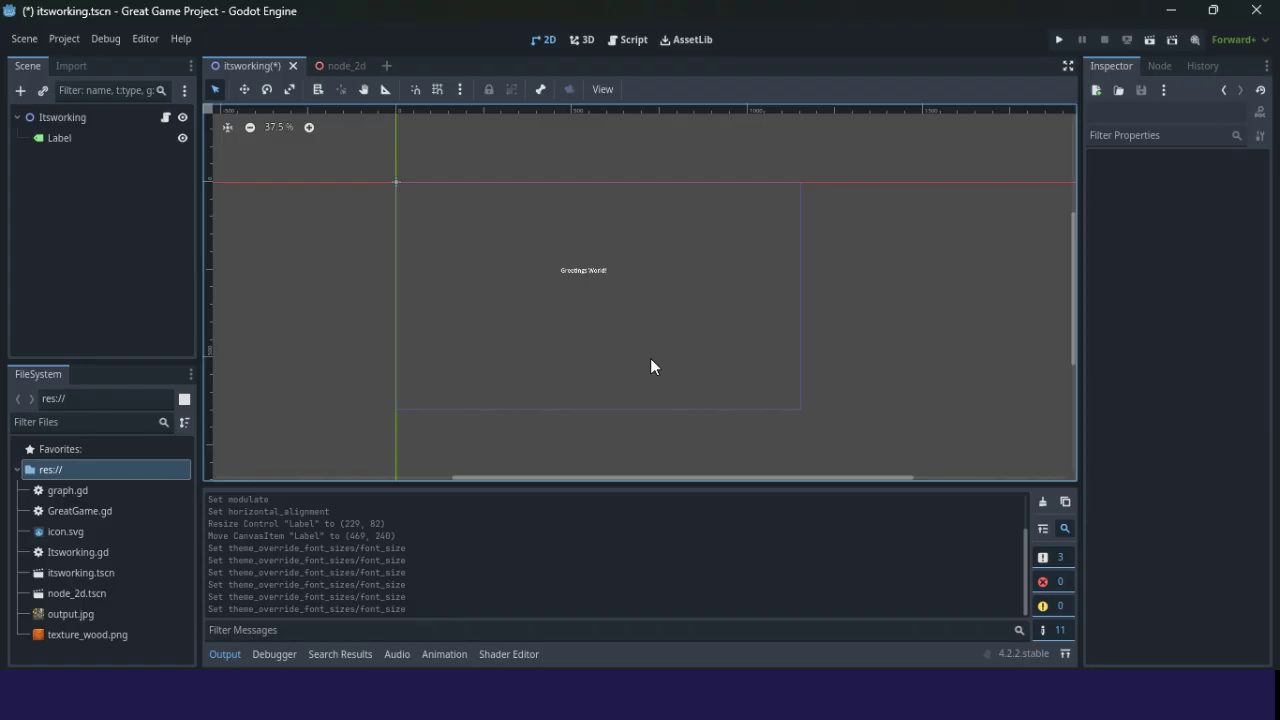
# Step: Clear the output log, select the Label node and place the cursor at the end of its text
pyautogui.click(1041, 500)
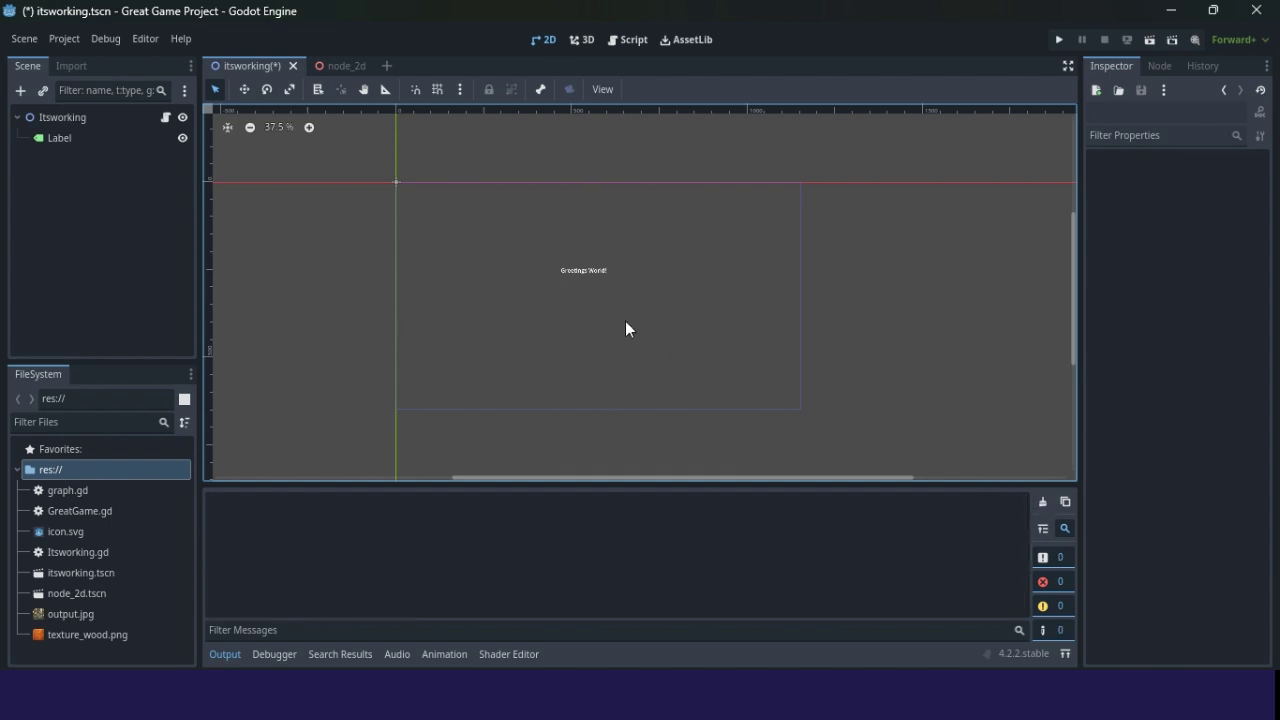
pyautogui.click(58, 142)
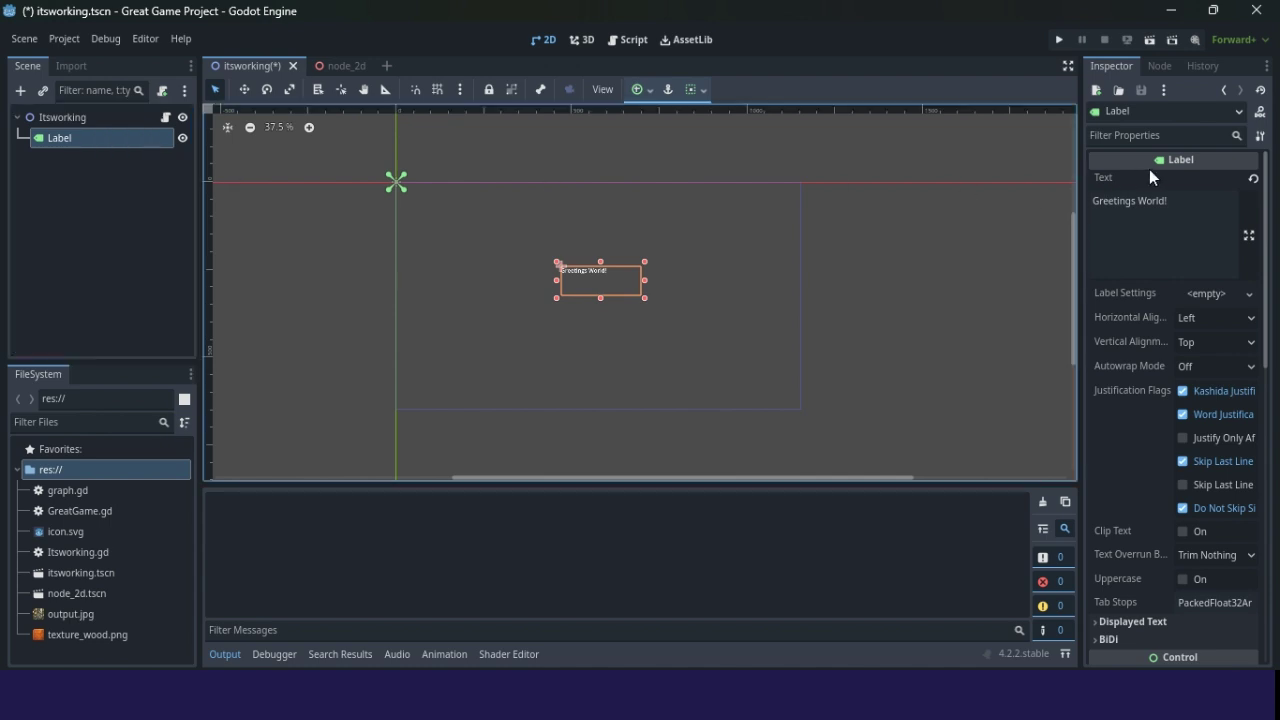
pyautogui.click(1101, 195)
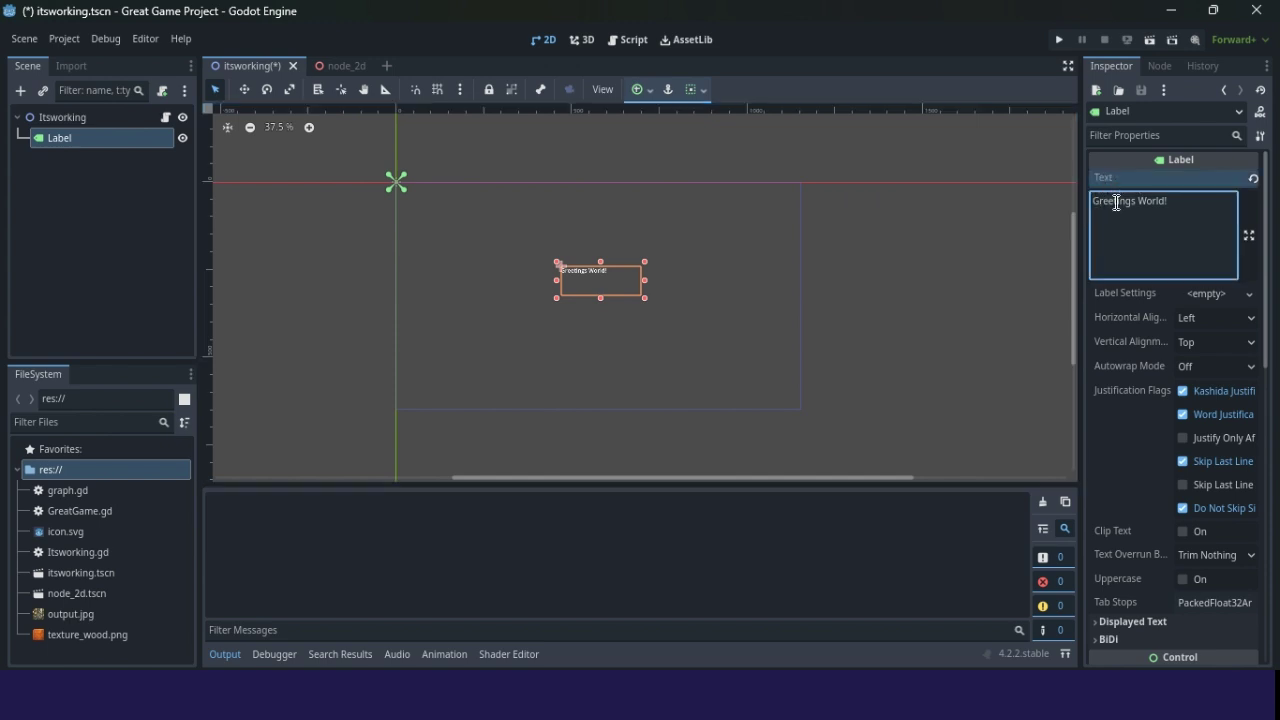
pyautogui.moveTo(1176, 203); pyautogui.dragTo(1056, 204)
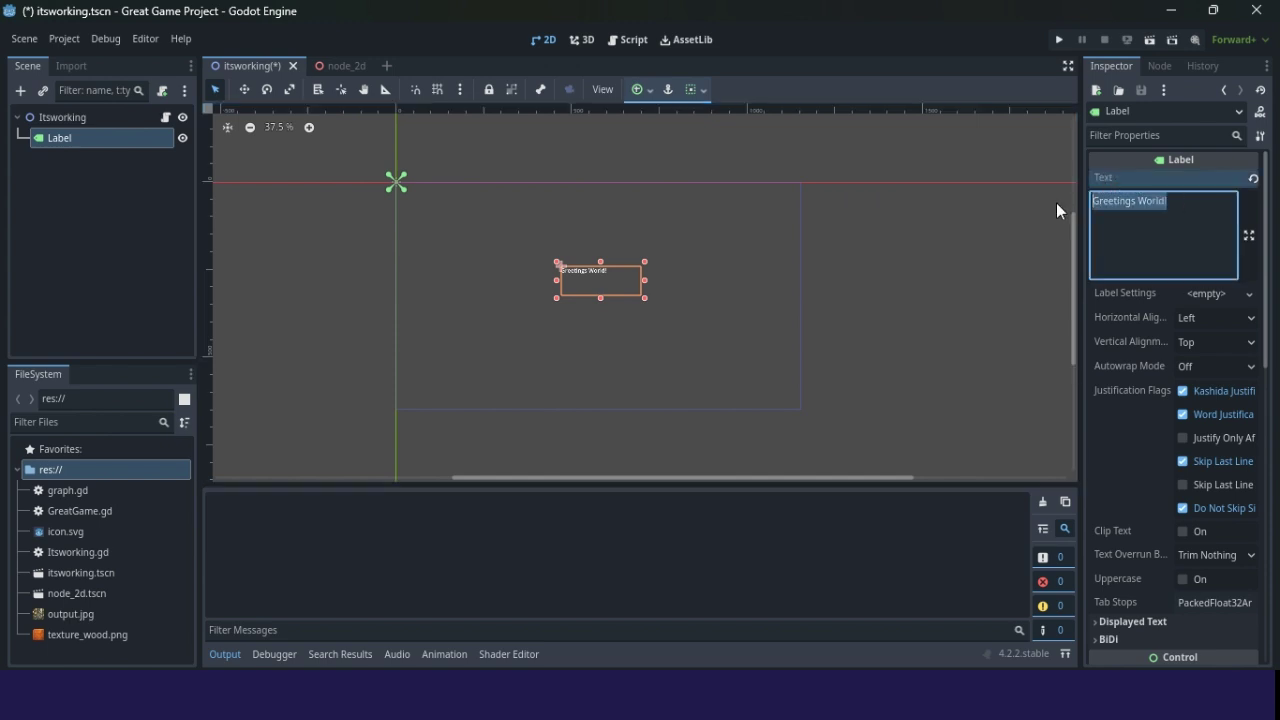
pyautogui.click(1174, 201)
# Step: Run the current scene to preview the label in the game window, and close the preview
pyautogui.click(1154, 41)
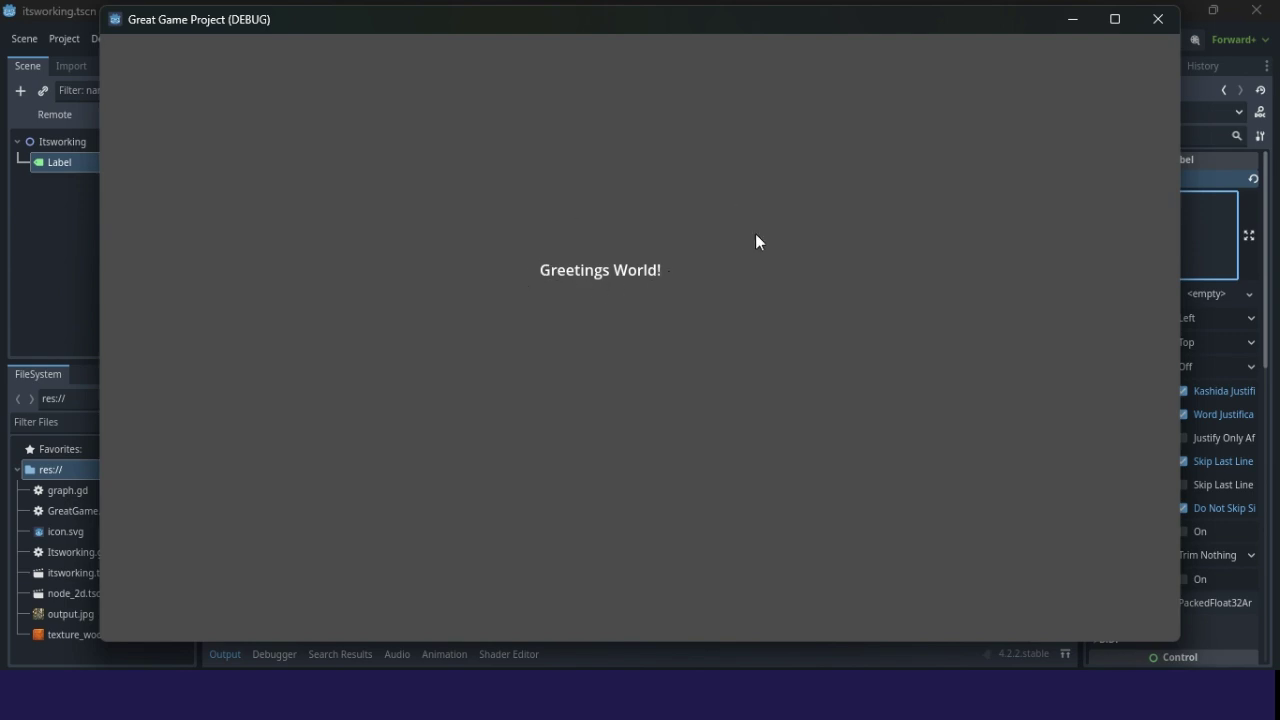
pyautogui.click(1157, 19)
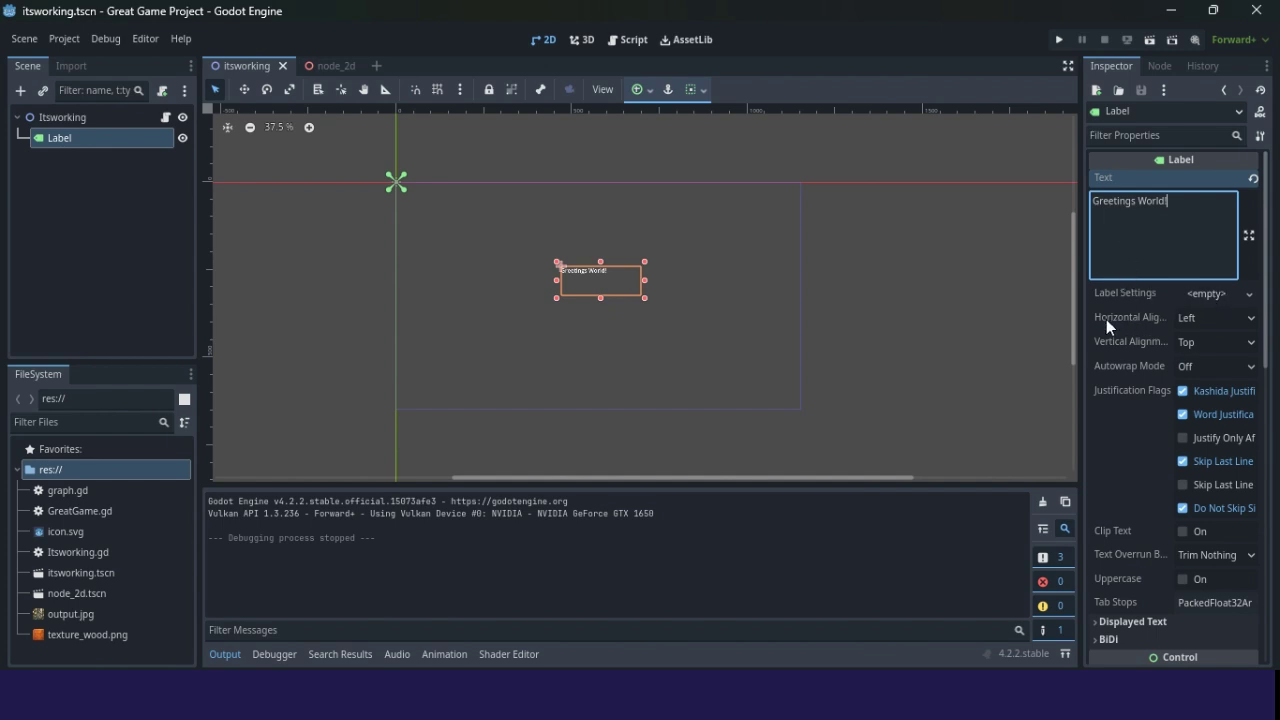
# Step: Set the Label's horizontal alignment to Center
pyautogui.moveTo(1106, 319)
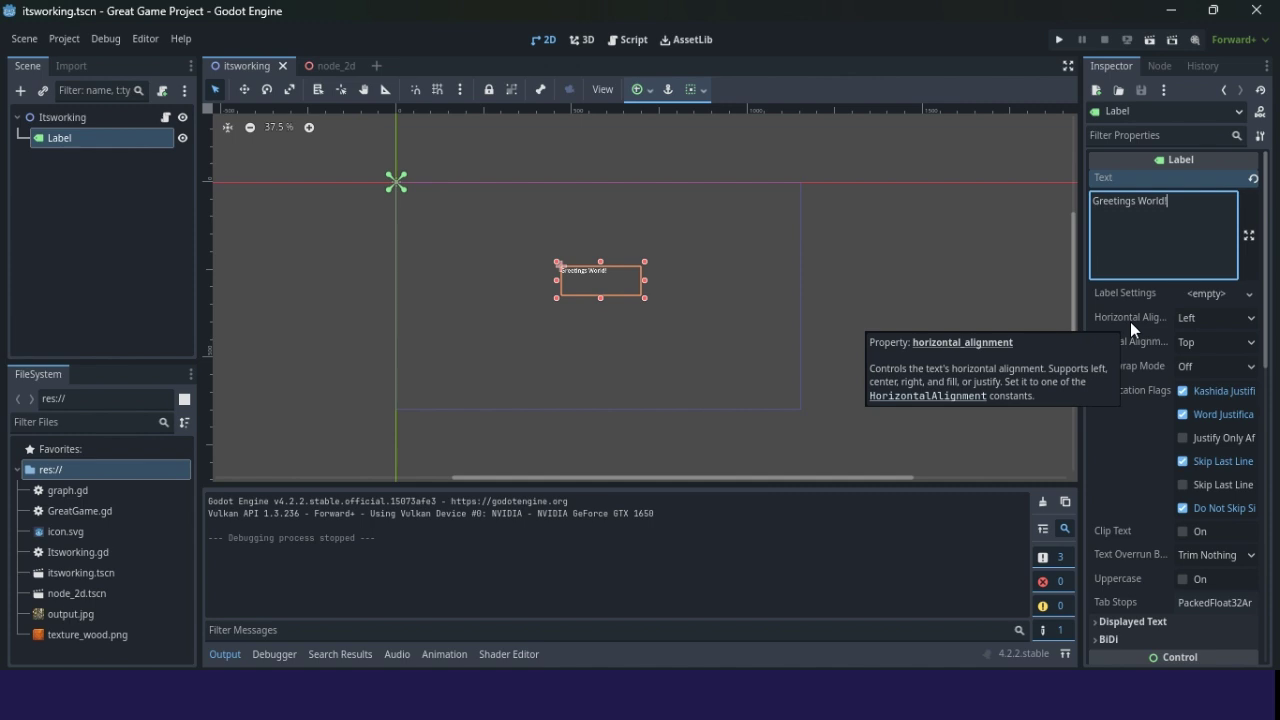
pyautogui.click(1218, 318)
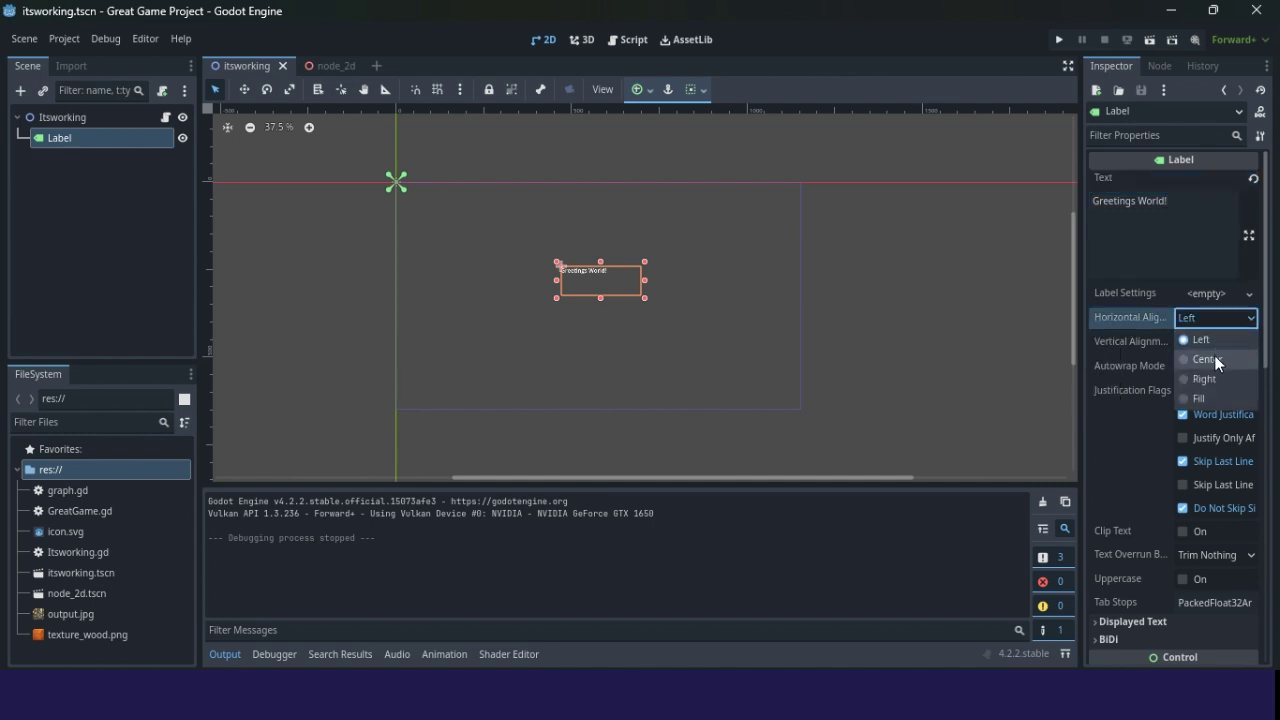
pyautogui.click(1214, 357)
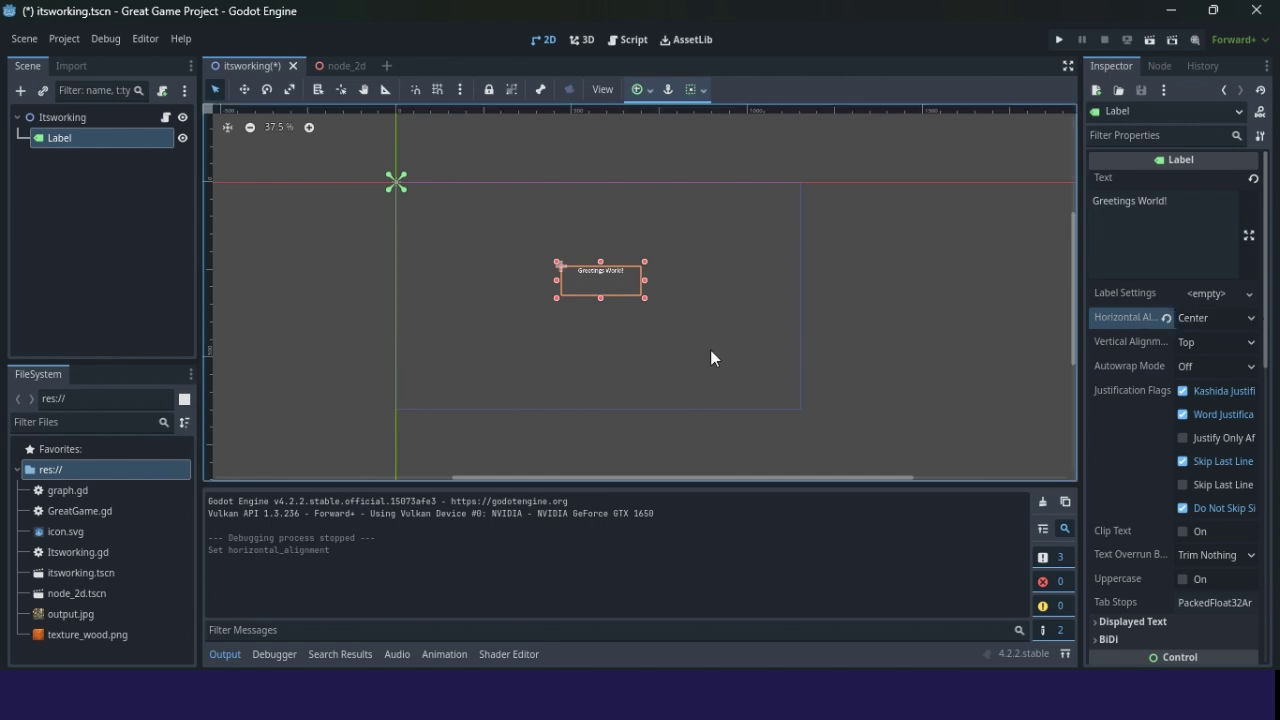
# Step: Widen the Label's box to about 496 by 82 px and shift it slightly down within the viewport frame
pyautogui.moveTo(556, 281); pyautogui.dragTo(480, 282)
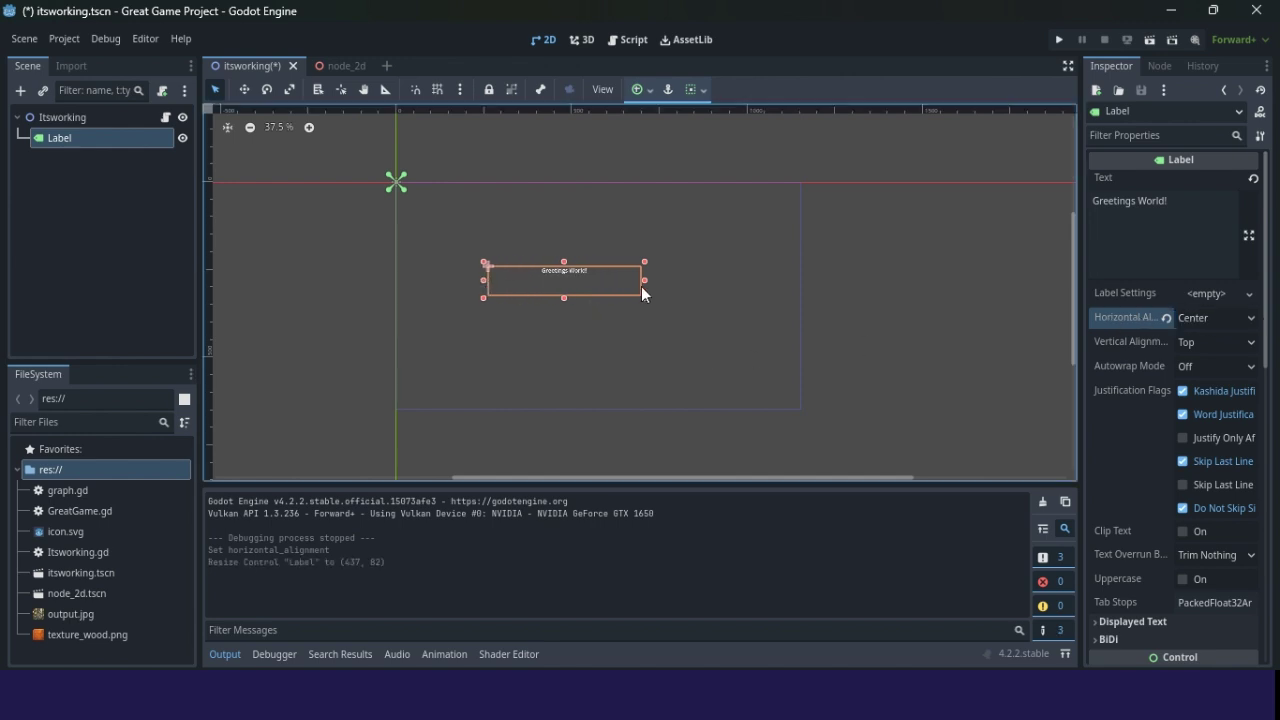
pyautogui.moveTo(645, 281); pyautogui.dragTo(732, 281)
pyautogui.moveTo(617, 285); pyautogui.dragTo(607, 295)
pyautogui.moveTo(474, 290); pyautogui.dragTo(516, 290)
pyautogui.moveTo(722, 289); pyautogui.dragTo(673, 292)
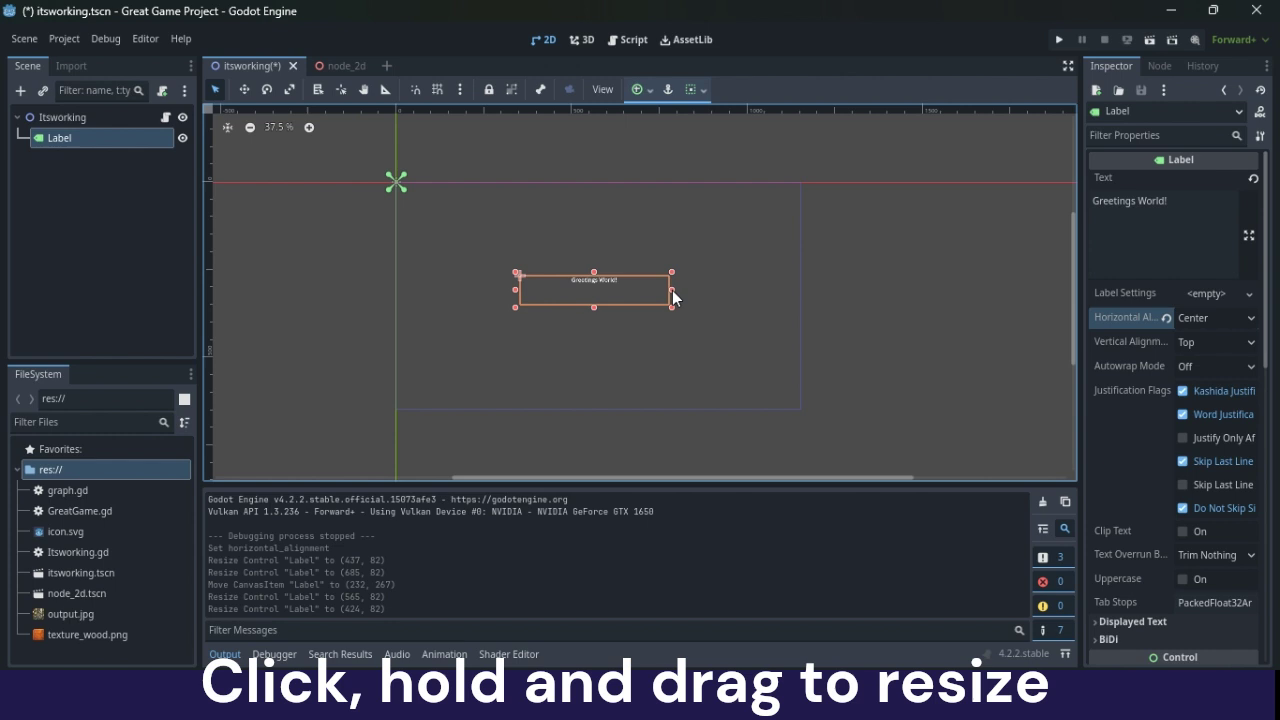
pyautogui.moveTo(672, 290)
pyautogui.mouseDown()
pyautogui.moveTo(749, 290)
pyautogui.moveTo(655, 290)
pyautogui.moveTo(718, 290)
pyautogui.moveTo(663, 290)
pyautogui.moveTo(697, 290)
pyautogui.mouseUp()
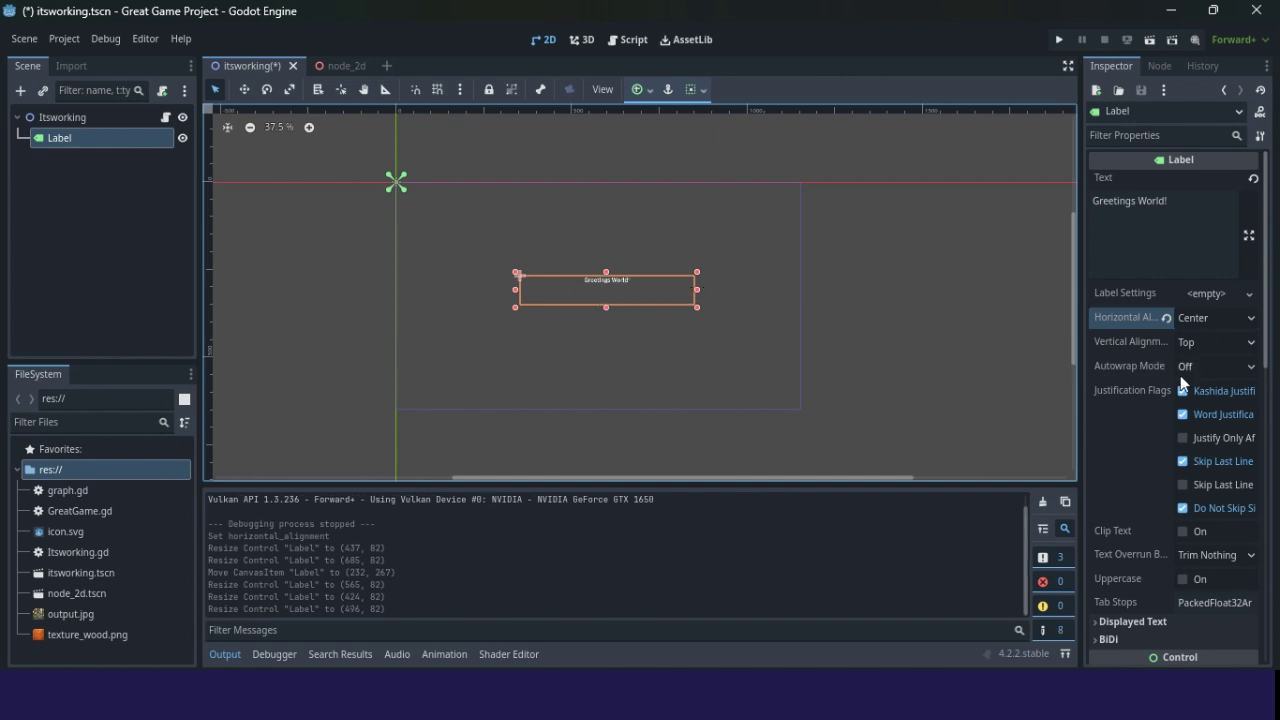
# Step: Override the Label's theme font size with 40 px
pyautogui.scroll(-5, 1159, 402)
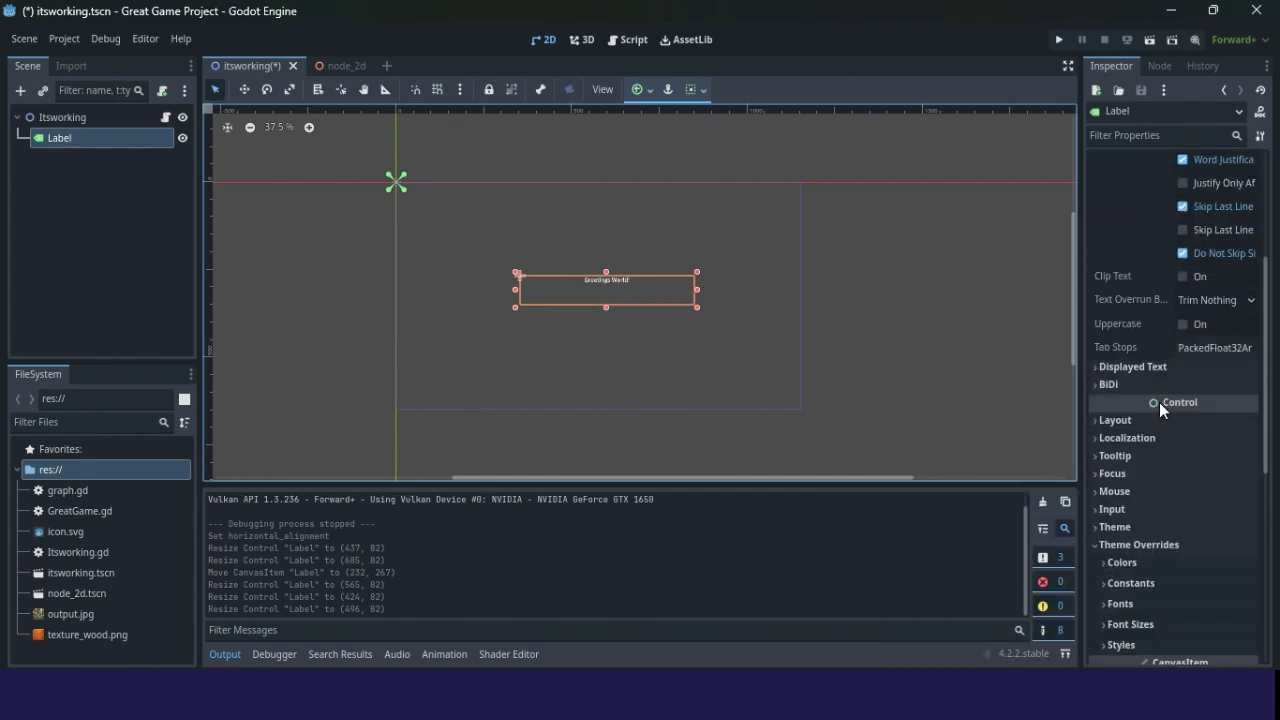
pyautogui.scroll(-3, 1160, 402)
pyautogui.click(1122, 418)
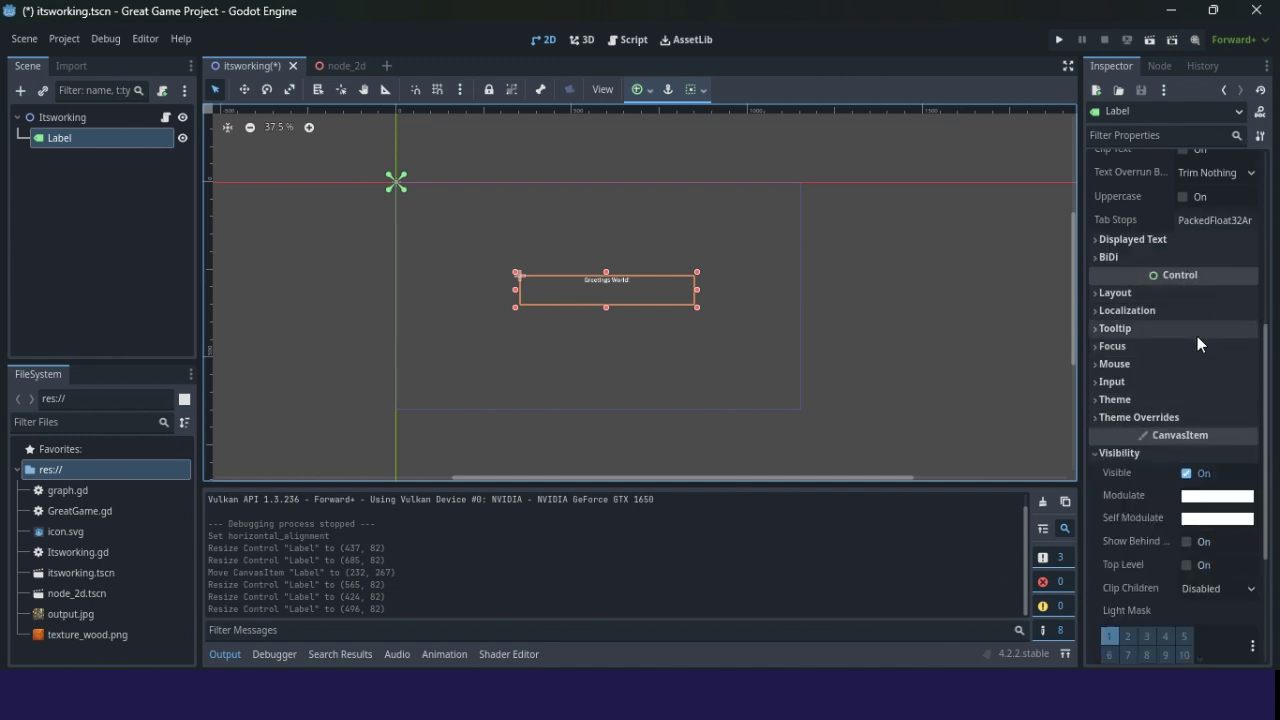
pyautogui.click(1141, 397)
pyautogui.click(1110, 399)
pyautogui.click(1124, 416)
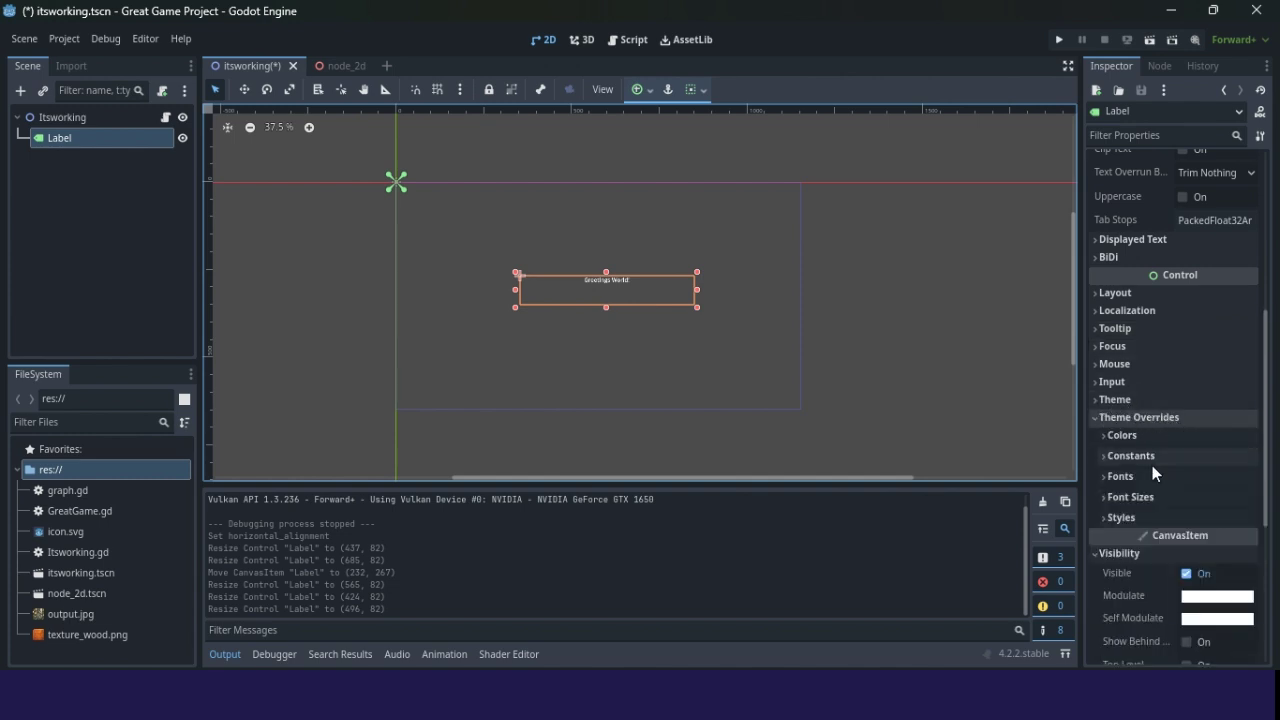
pyautogui.click(1131, 495)
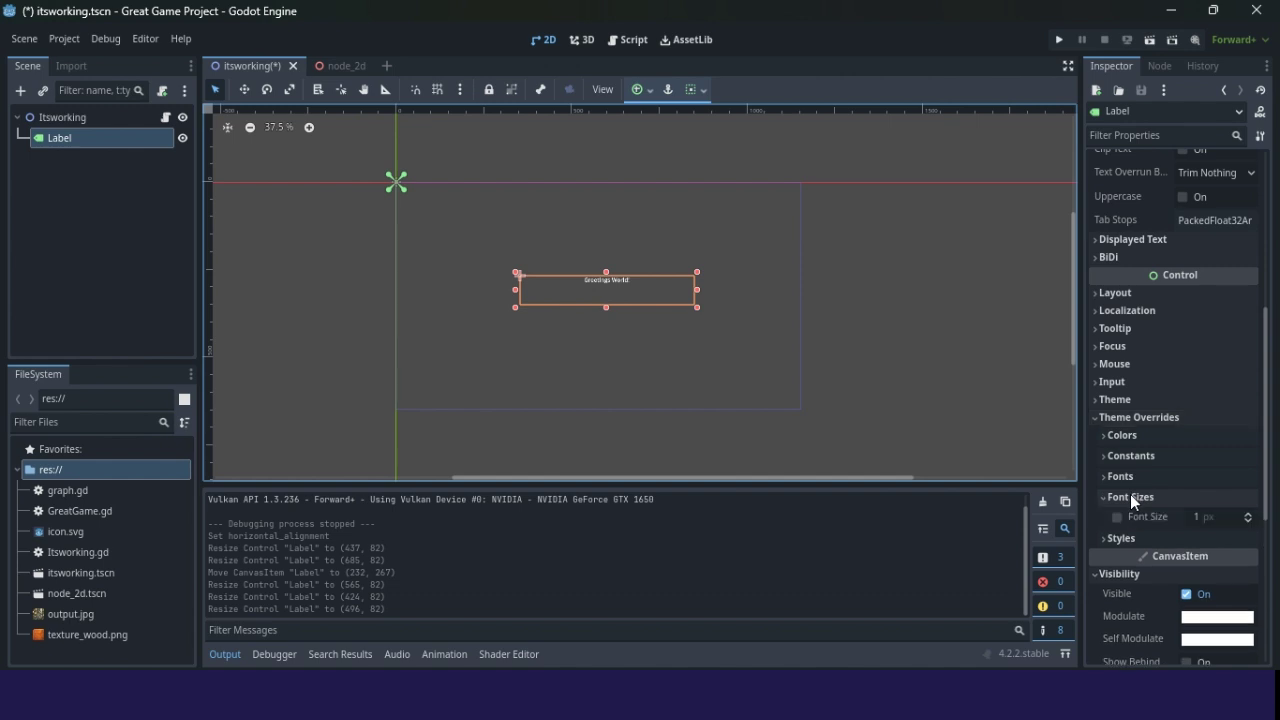
pyautogui.click(1217, 517)
pyautogui.write('40')
pyautogui.press('Return')
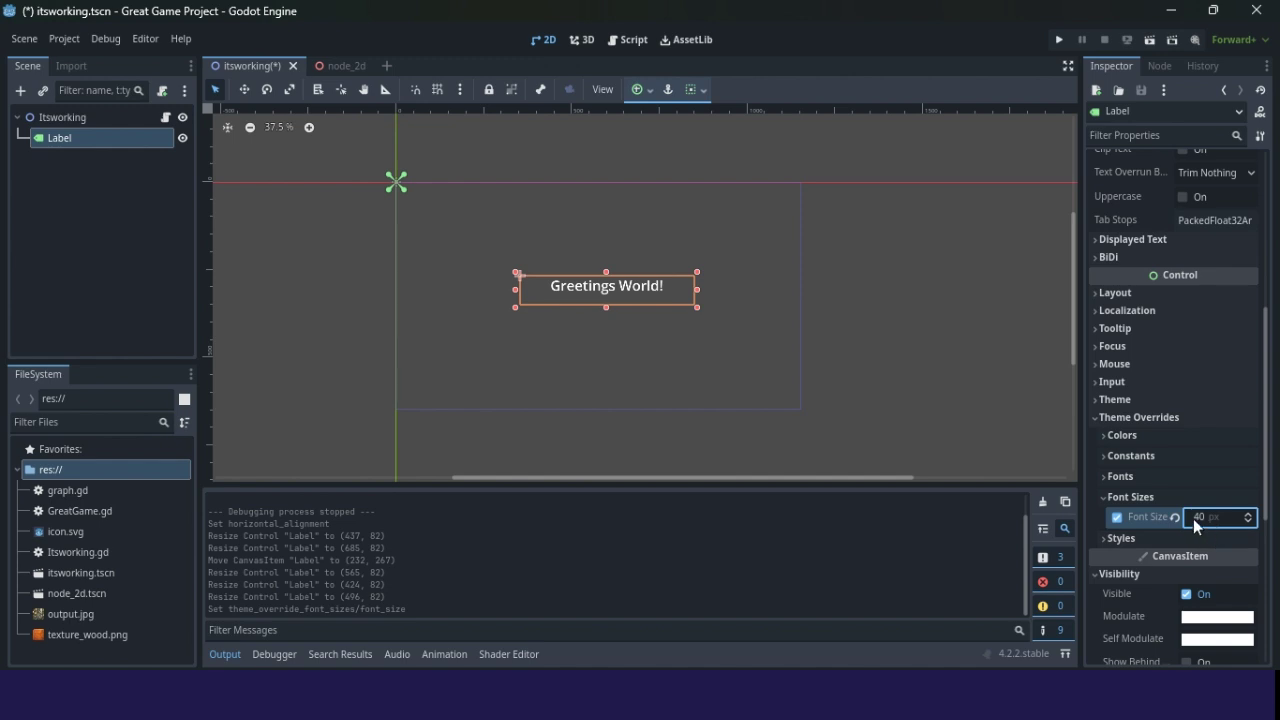
pyautogui.click(1203, 522)
pyautogui.press('Return')
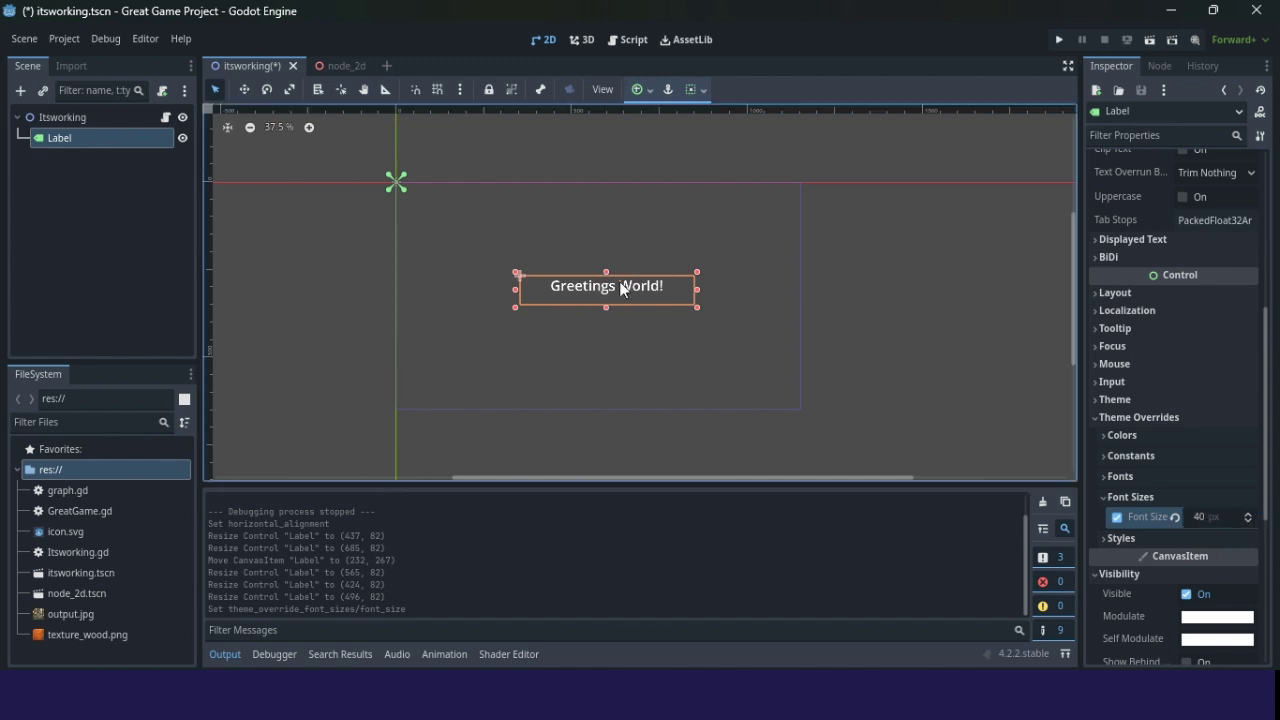
# Step: Try the Left, Center and Right horizontal alignments on the Label's text in turn
pyautogui.scroll(8, 1199, 246)
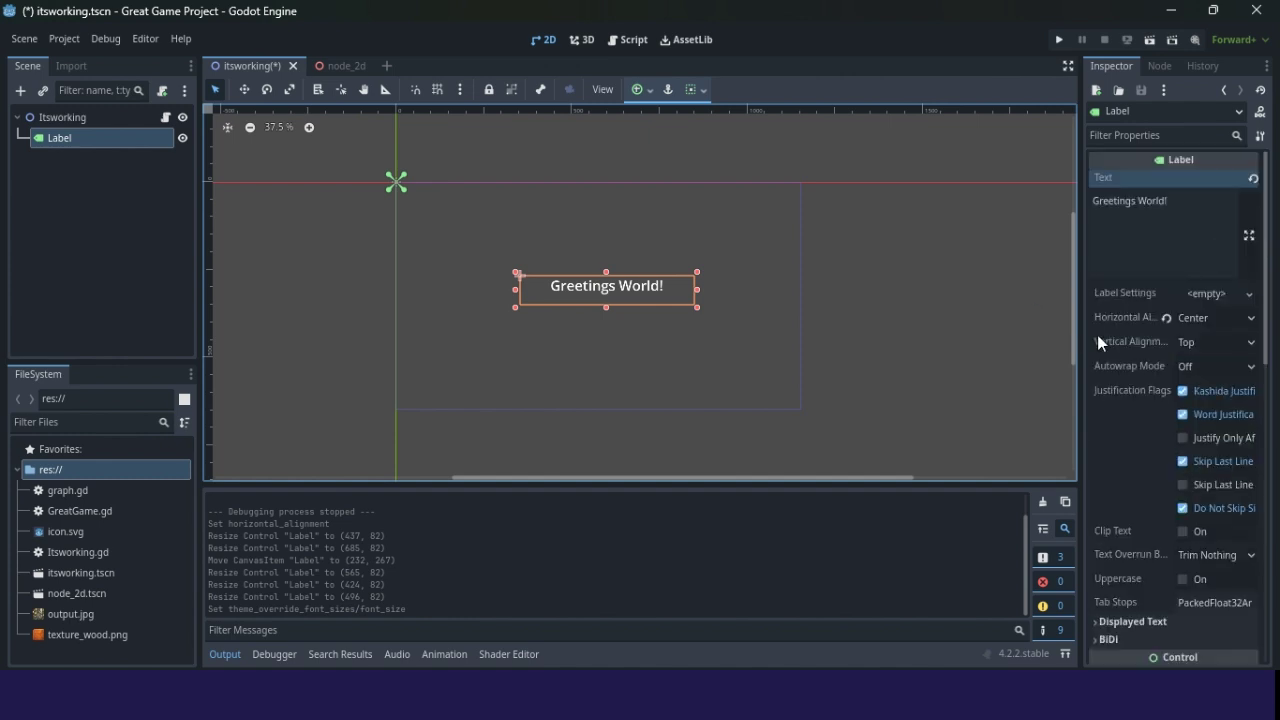
pyautogui.click(1222, 317)
pyautogui.click(1213, 336)
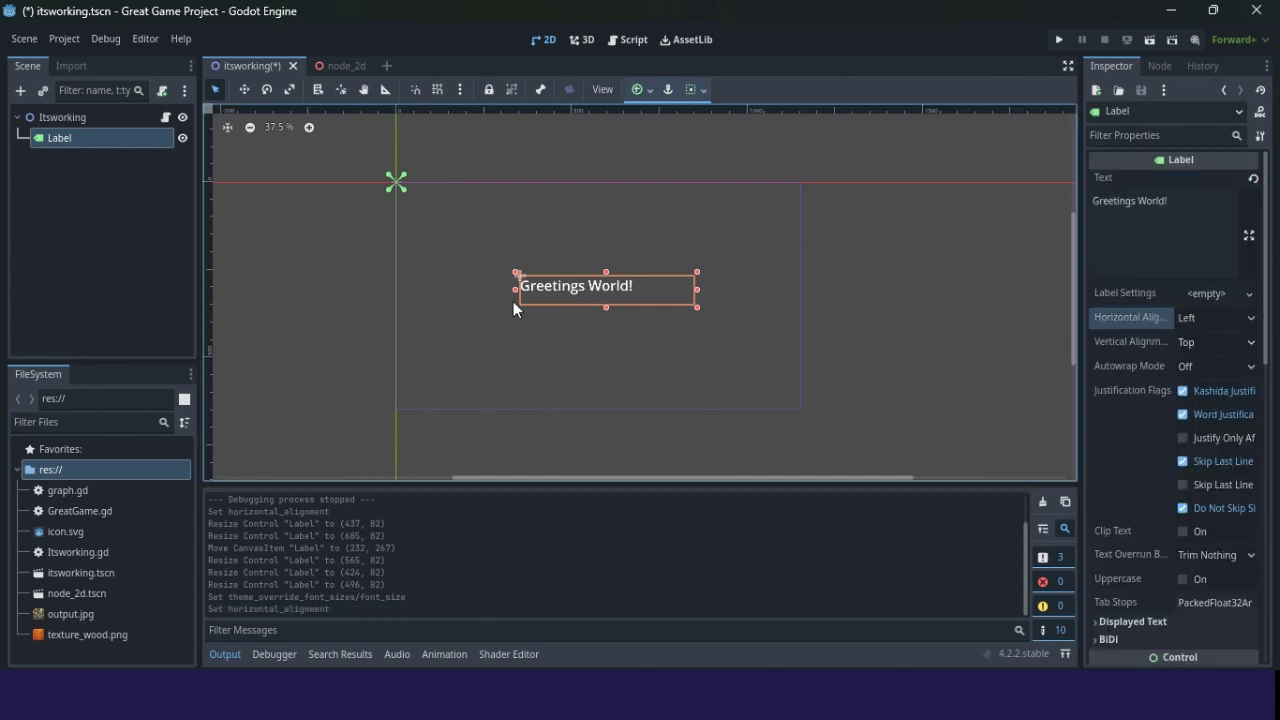
pyautogui.click(1192, 318)
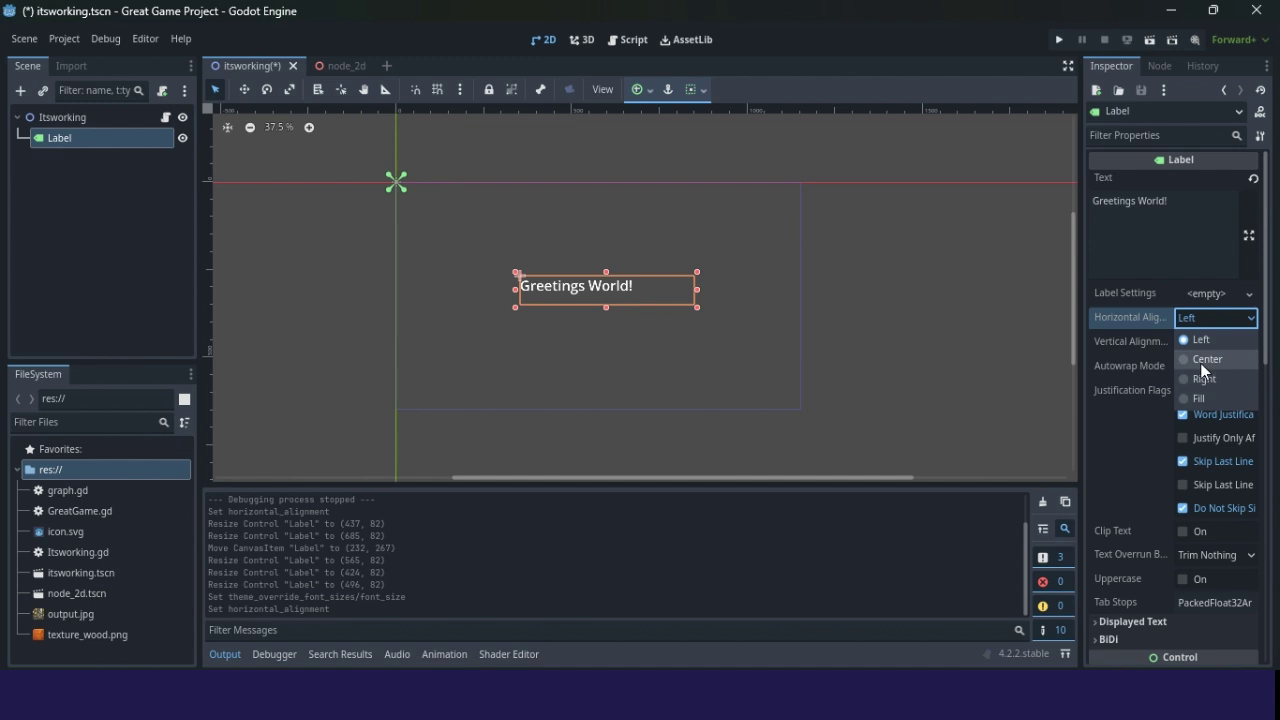
pyautogui.click(1200, 360)
pyautogui.click(1206, 317)
pyautogui.click(1219, 378)
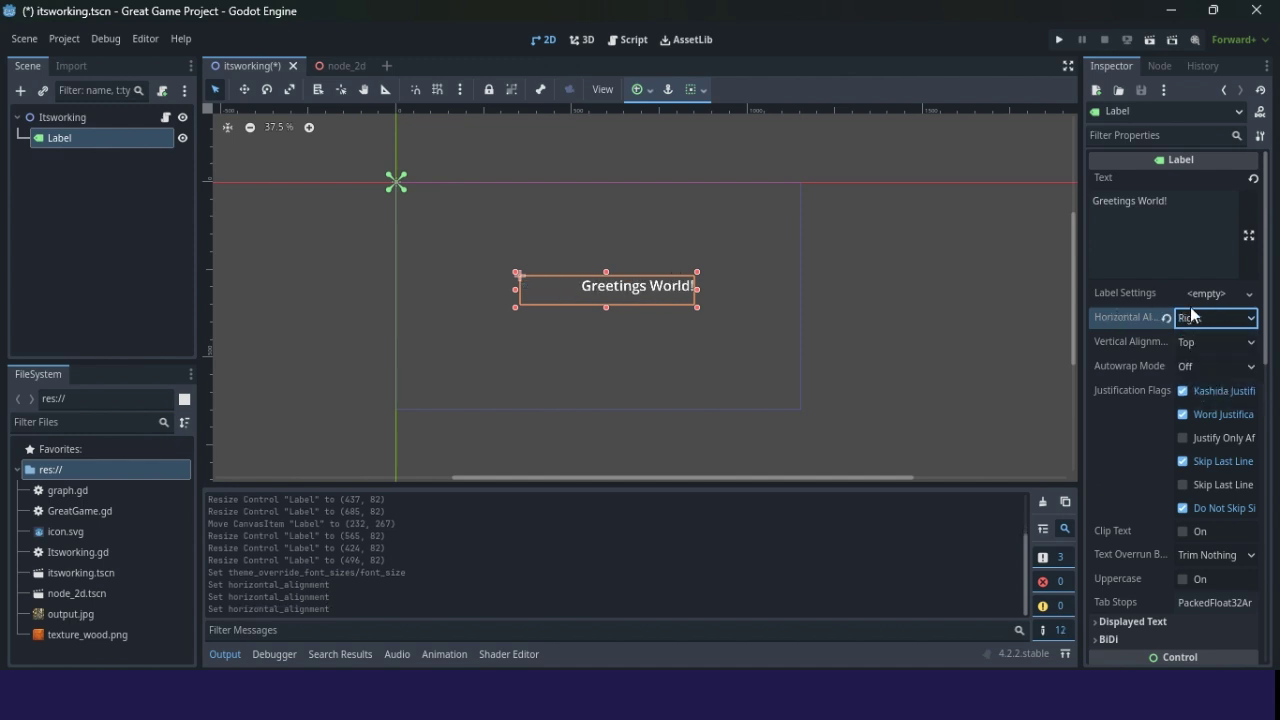
# Step: Extend the Label's box downward and upward to a height of about 322 px
pyautogui.click(621, 332)
pyautogui.click(620, 286)
pyautogui.moveTo(605, 308); pyautogui.dragTo(606, 351)
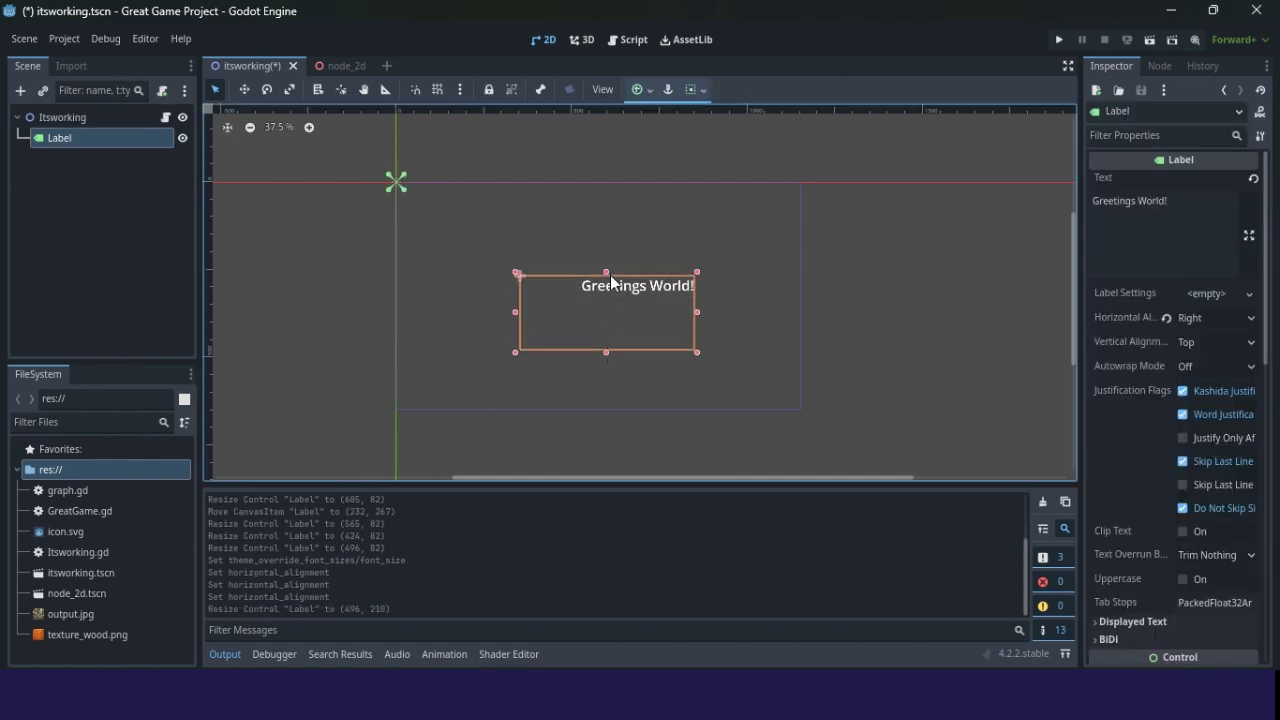
pyautogui.moveTo(608, 272); pyautogui.dragTo(607, 227)
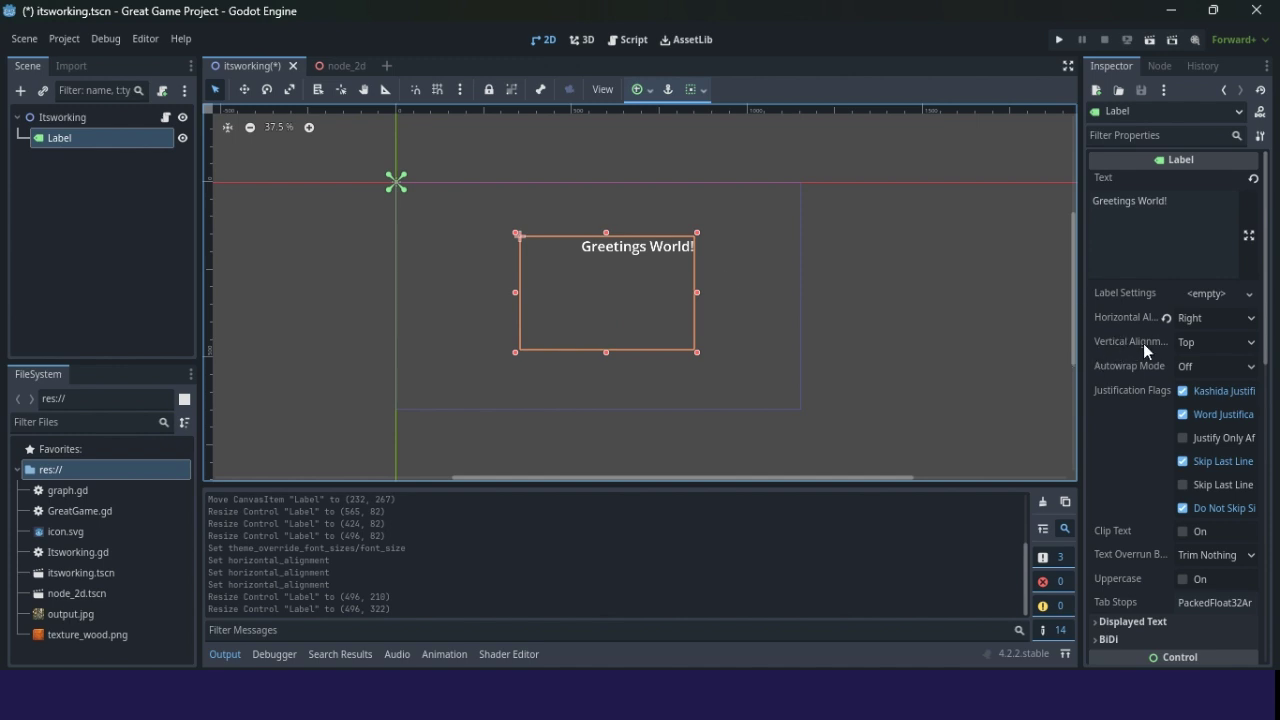
# Step: Try Bottom vertical alignment on the Label, and settle on Center horizontal with Top vertical alignment
pyautogui.click(1205, 345)
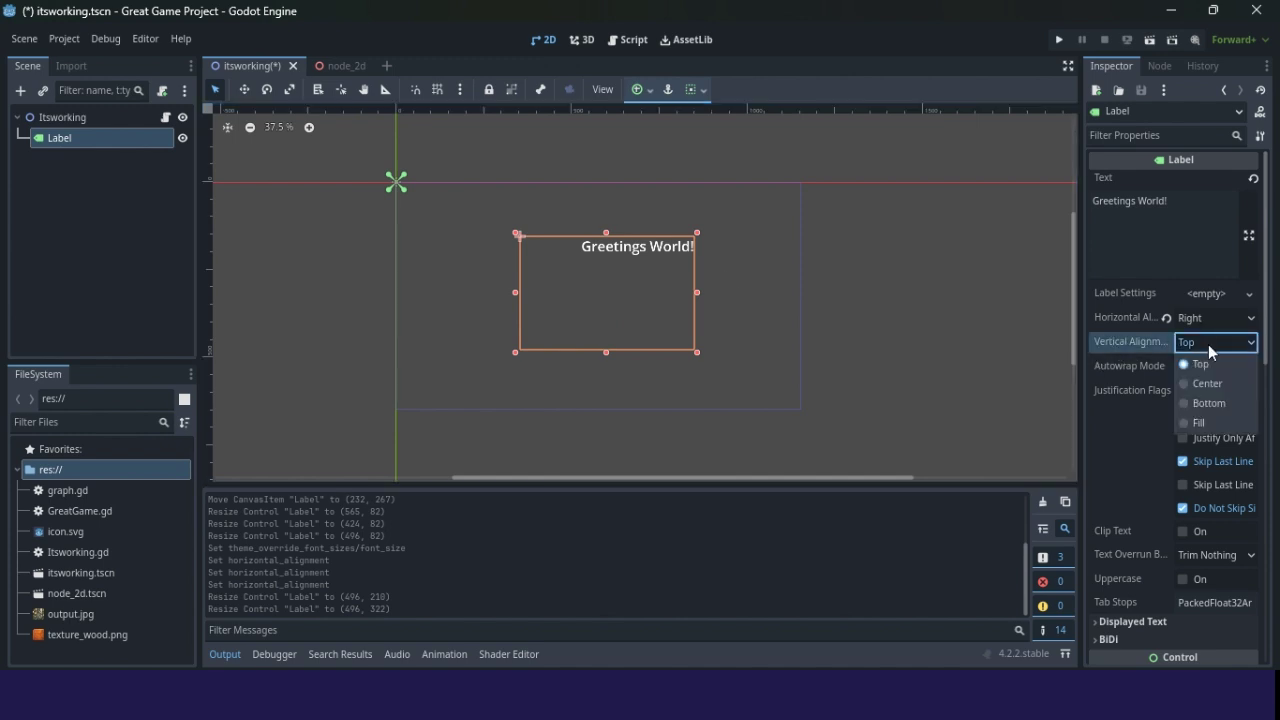
pyautogui.click(1205, 403)
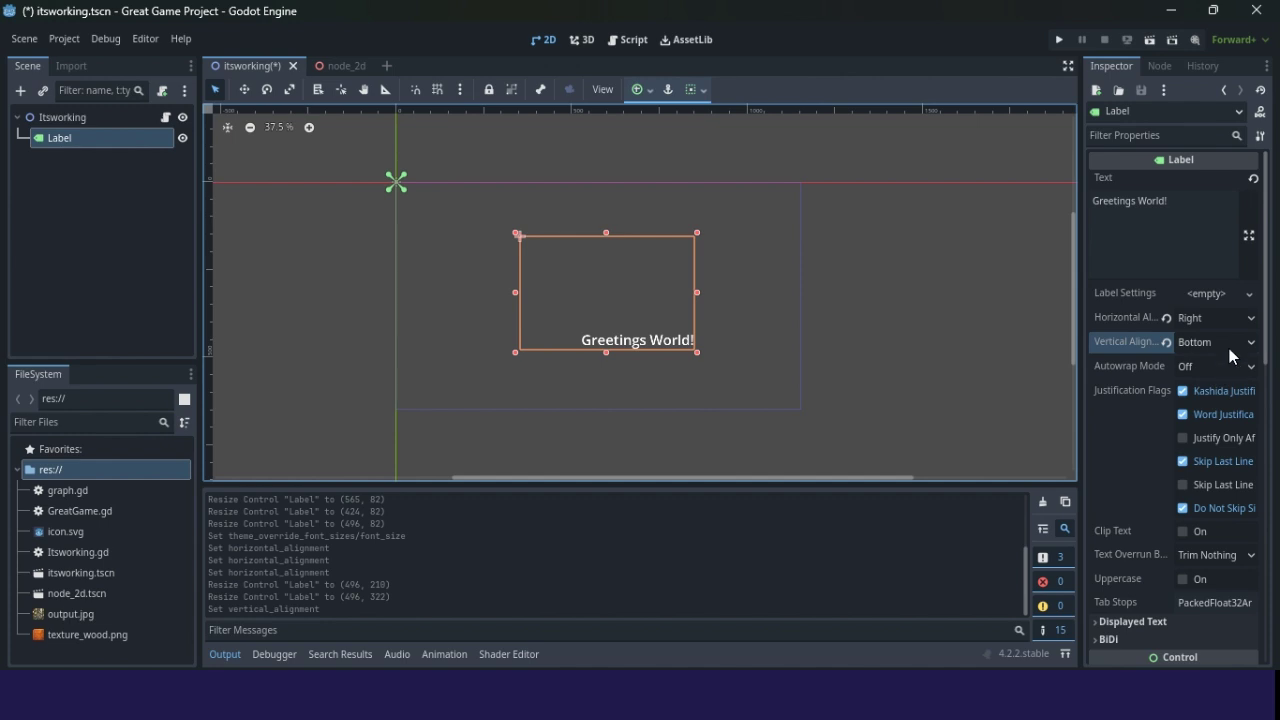
pyautogui.click(1214, 320)
pyautogui.click(1217, 357)
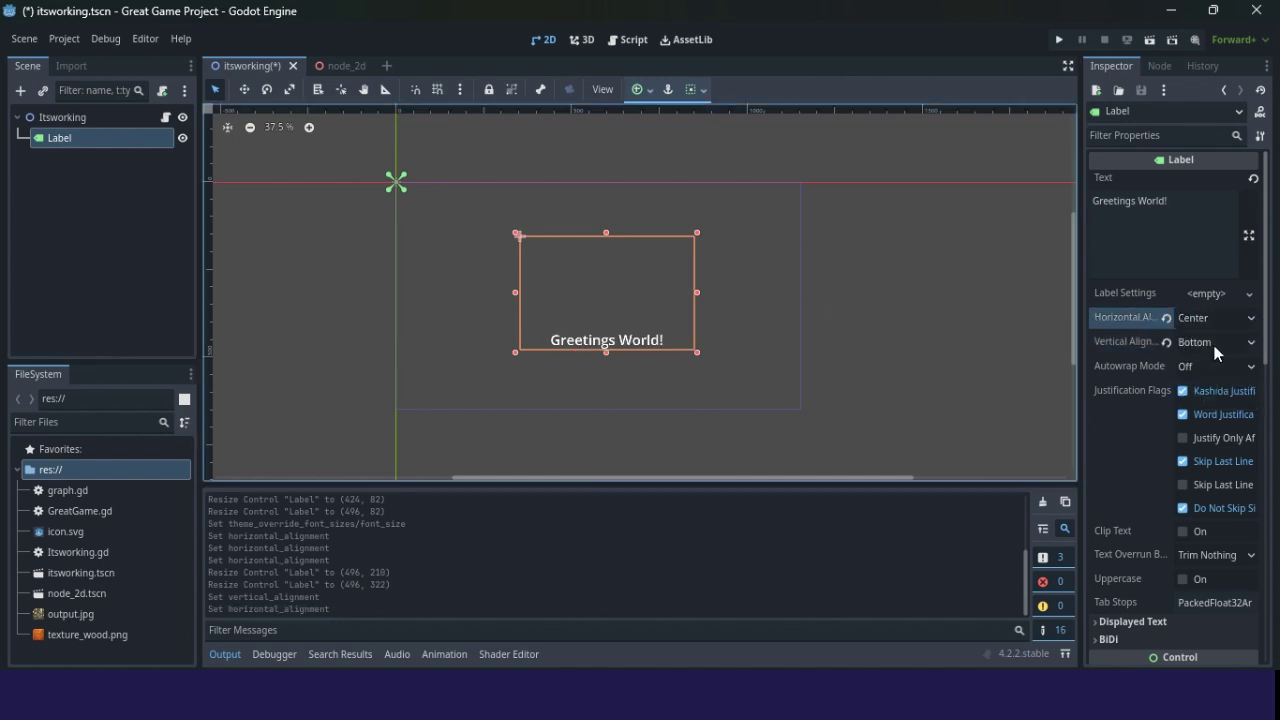
pyautogui.click(1217, 343)
pyautogui.click(1224, 367)
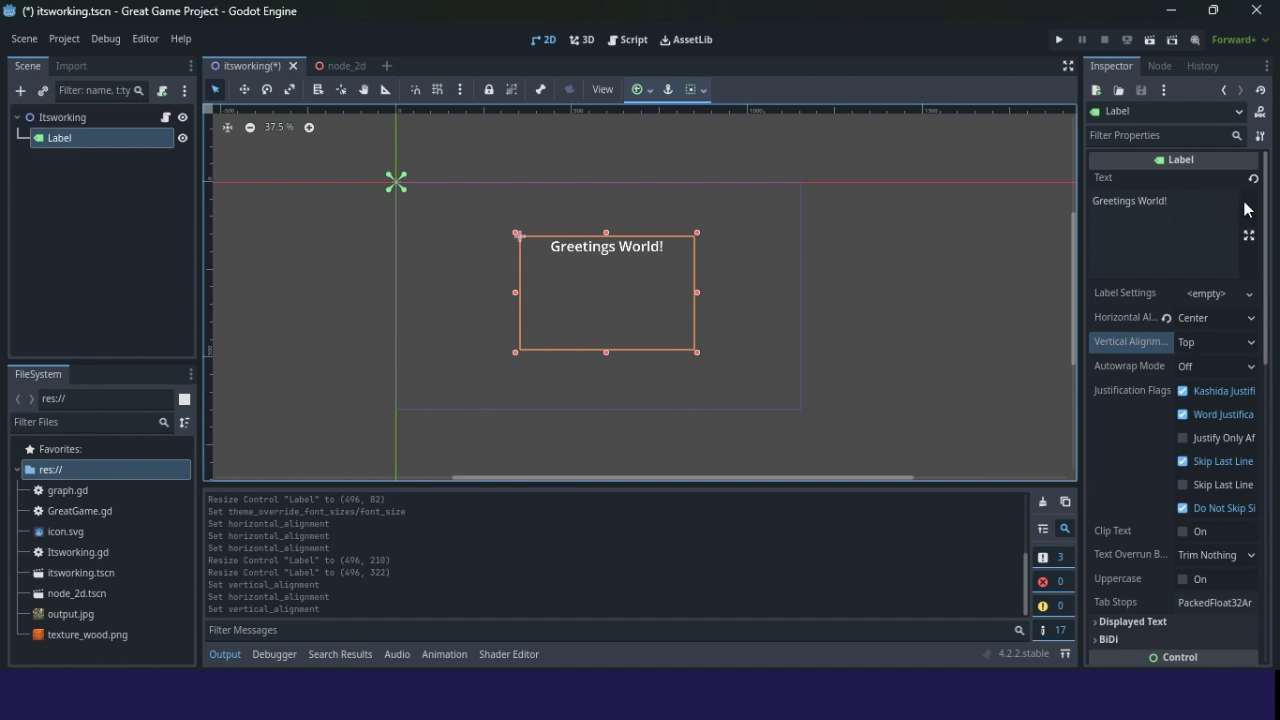
# Step: Tint the Label magenta by setting its CanvasItem visibility Modulate colour to about #c400c7
pyautogui.moveTo(1270, 205); pyautogui.dragTo(1261, 445)
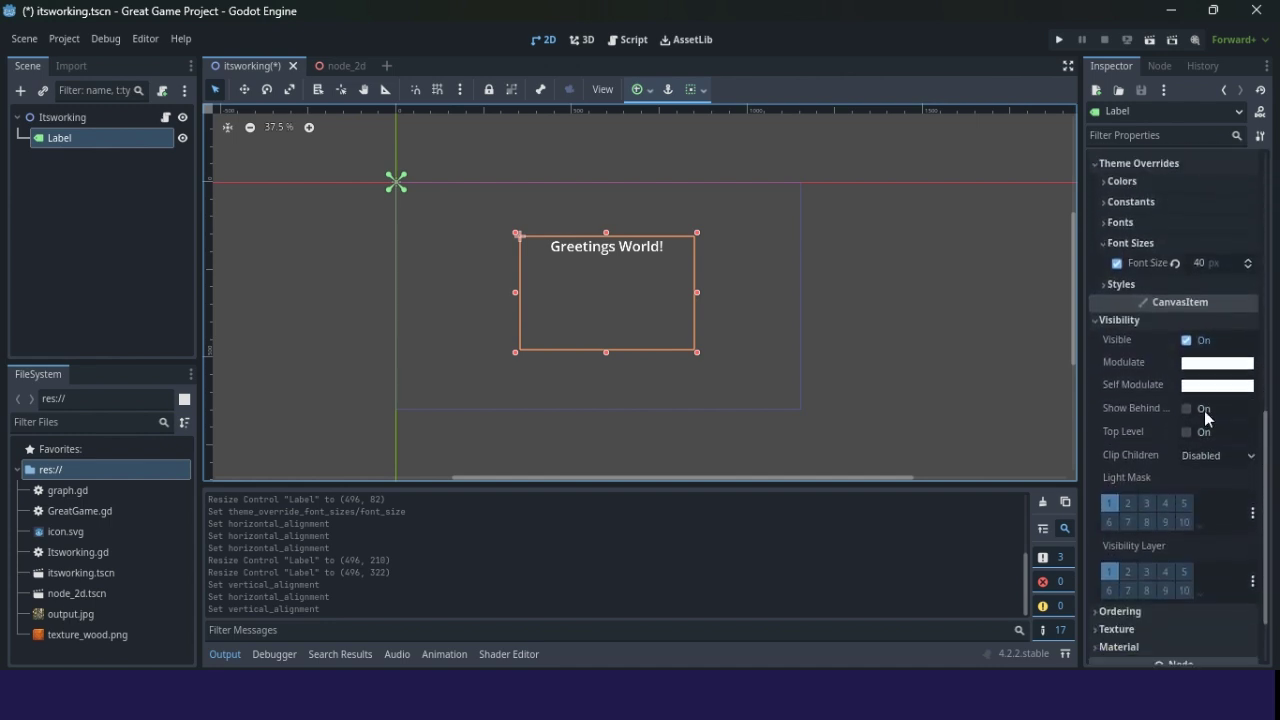
pyautogui.click(1103, 322)
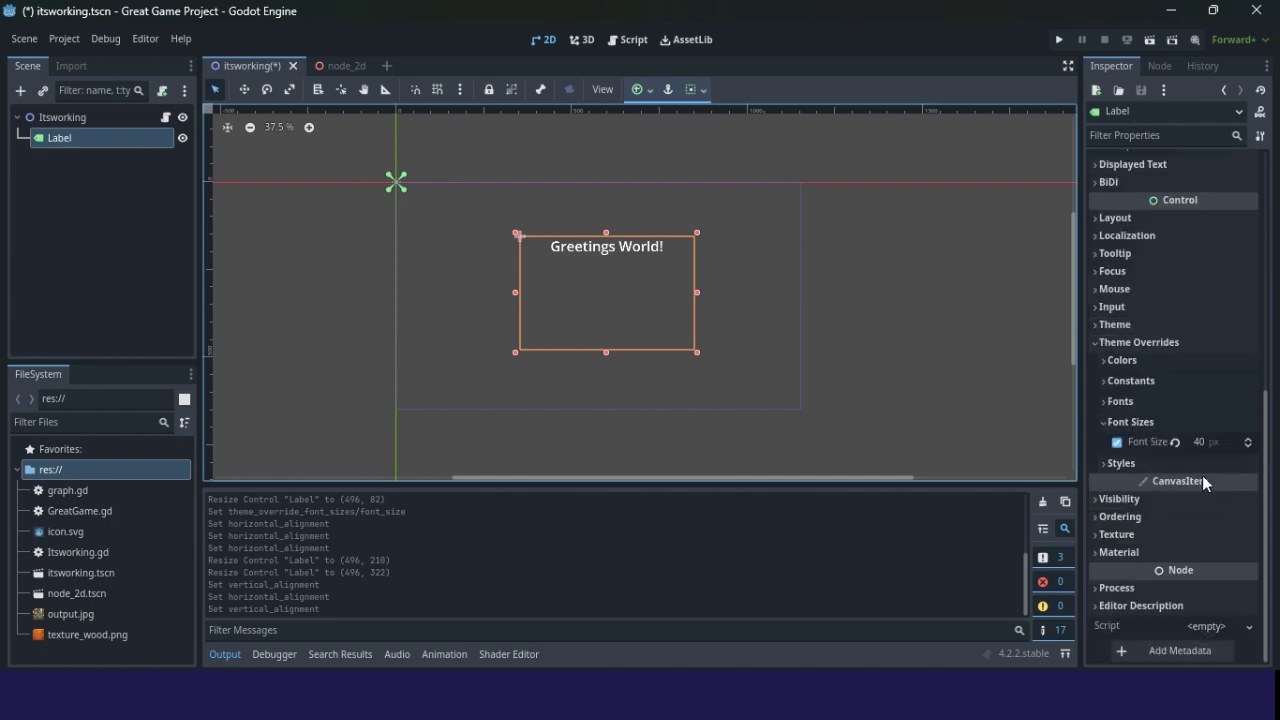
pyautogui.click(1118, 500)
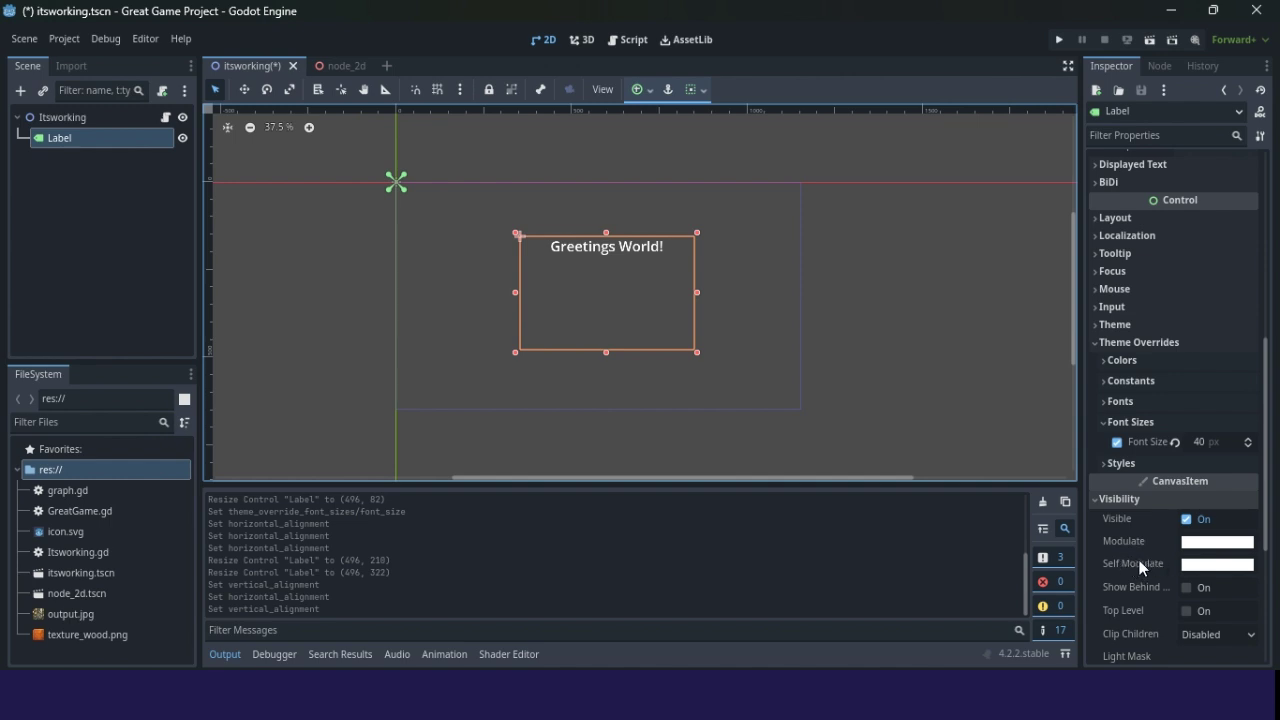
pyautogui.click(1208, 542)
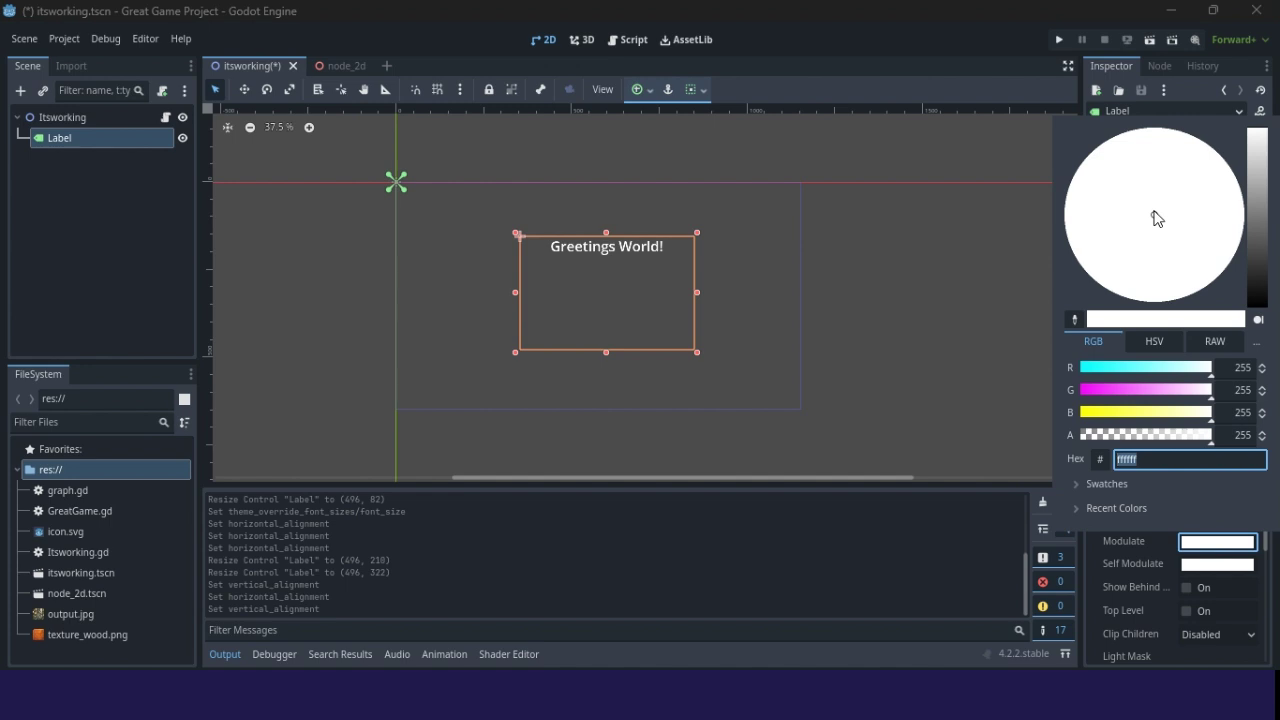
pyautogui.click(1137, 392)
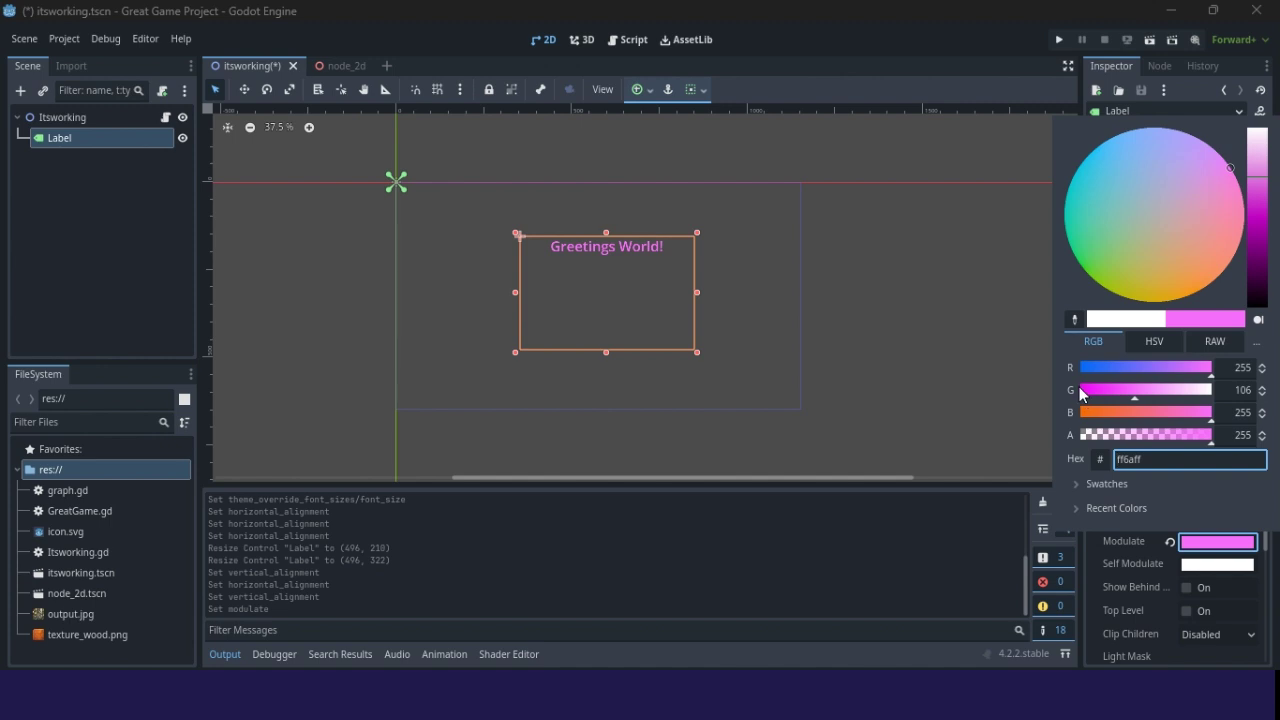
pyautogui.click(1258, 236)
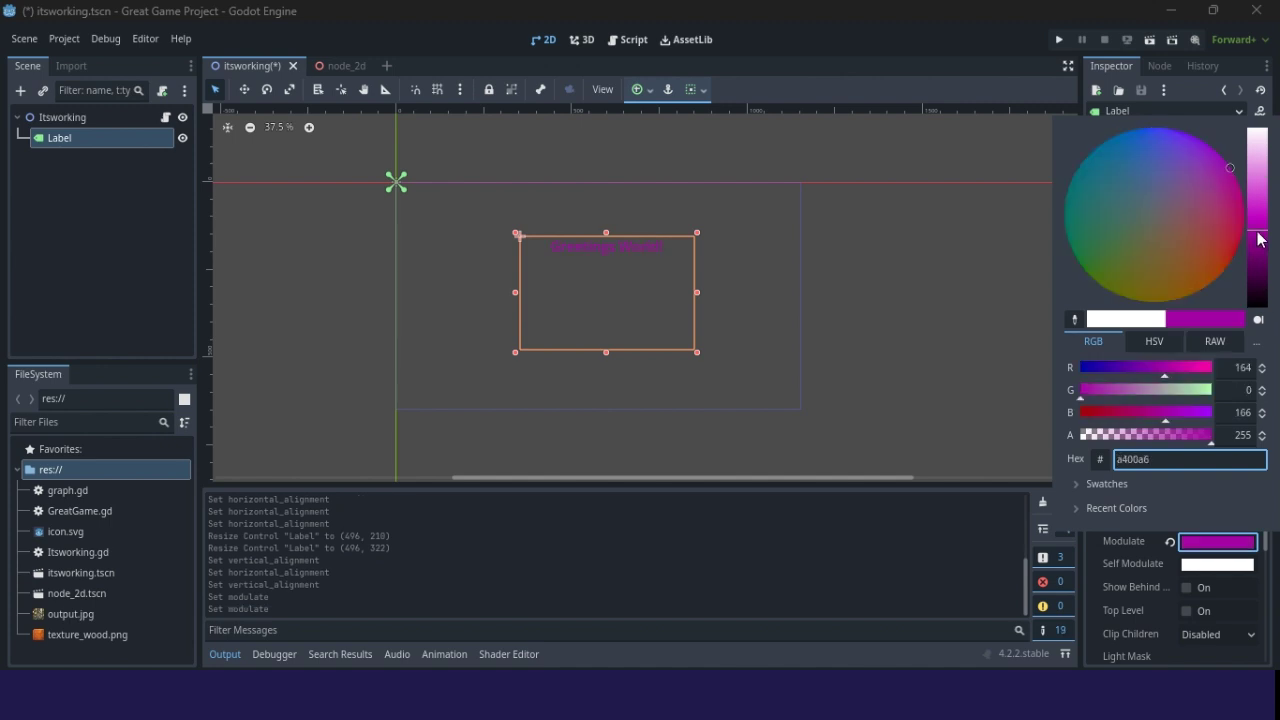
pyautogui.moveTo(1260, 238); pyautogui.dragTo(1258, 222)
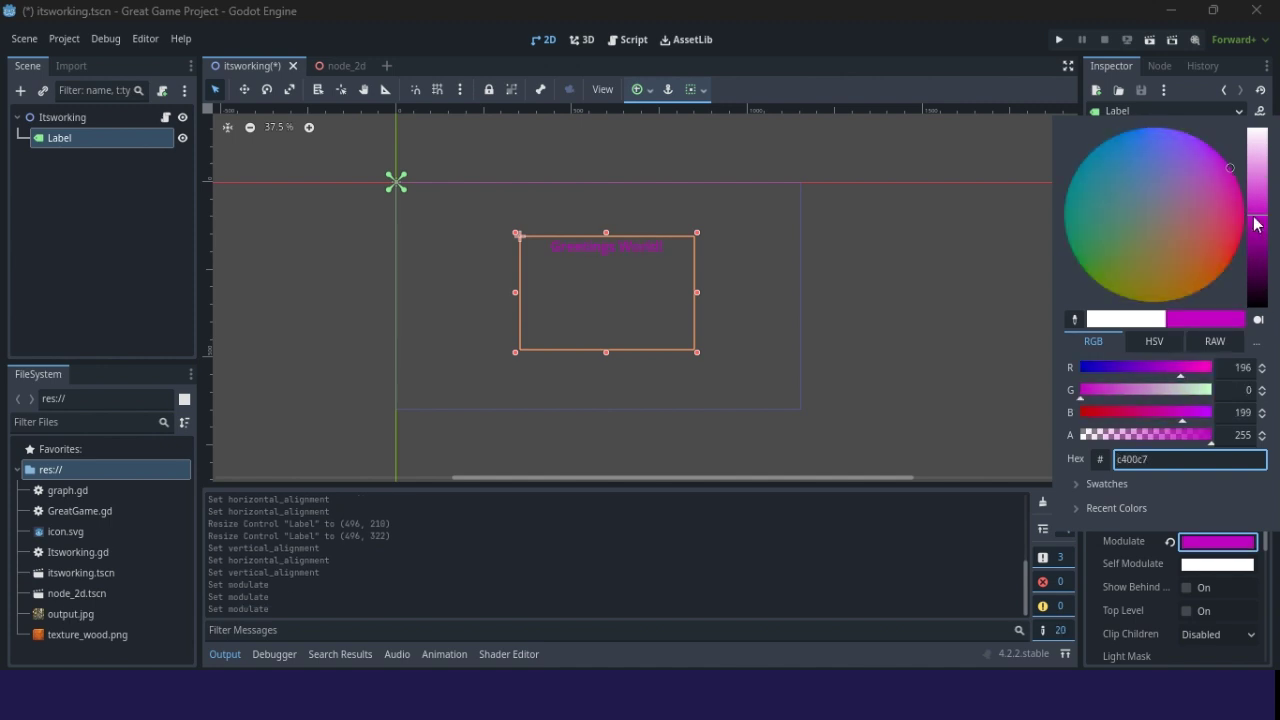
# Step: Change the Label's Modulate colour to a light blue, about #83a3ee, by adjusting its red, green and brightness levels
pyautogui.click(1116, 369)
pyautogui.click(1138, 389)
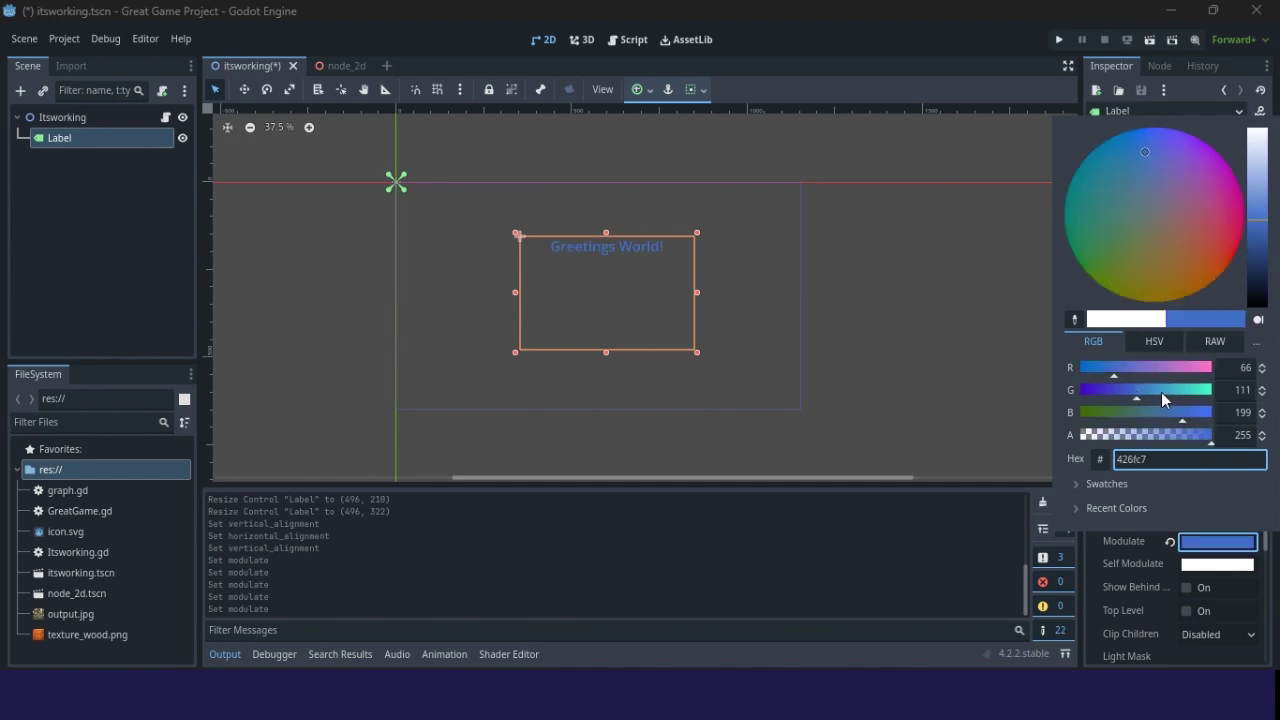
pyautogui.moveTo(1151, 391); pyautogui.dragTo(1133, 391)
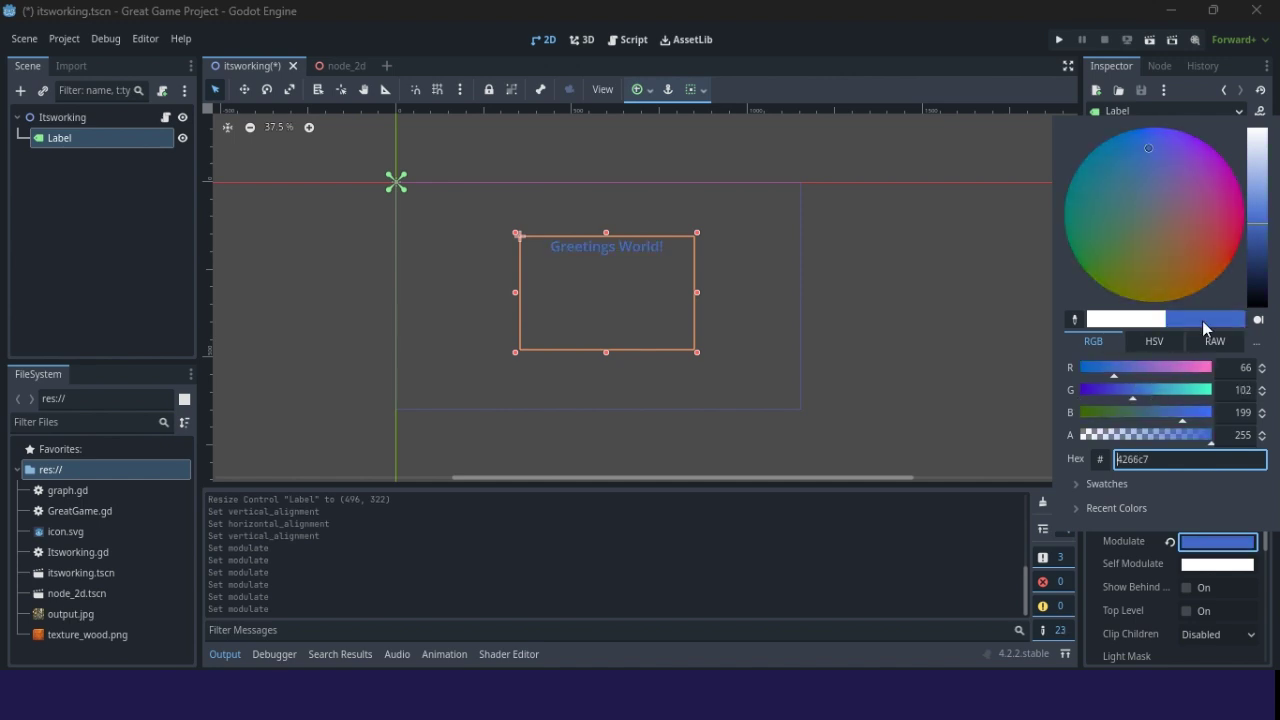
pyautogui.click(1252, 242)
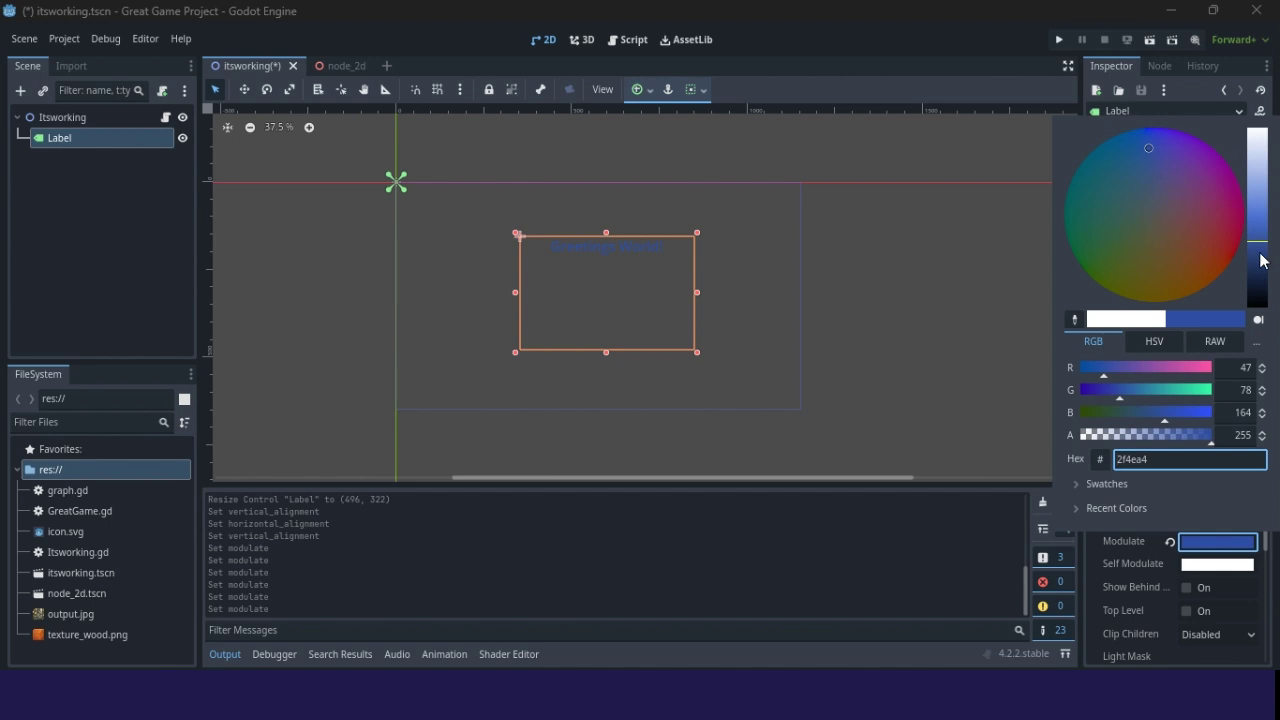
pyautogui.moveTo(1262, 245); pyautogui.dragTo(1261, 193)
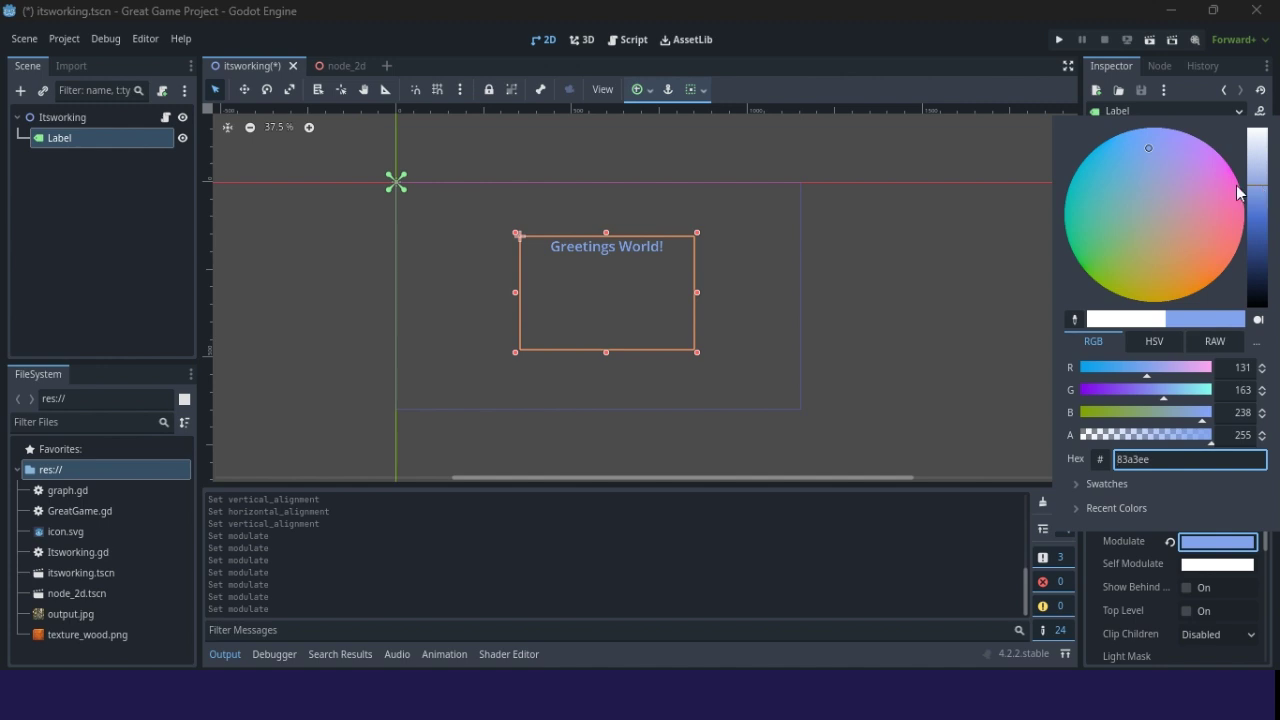
# Step: Run the current scene to check the light blue Label text, and close the game window
pyautogui.click(1147, 41)
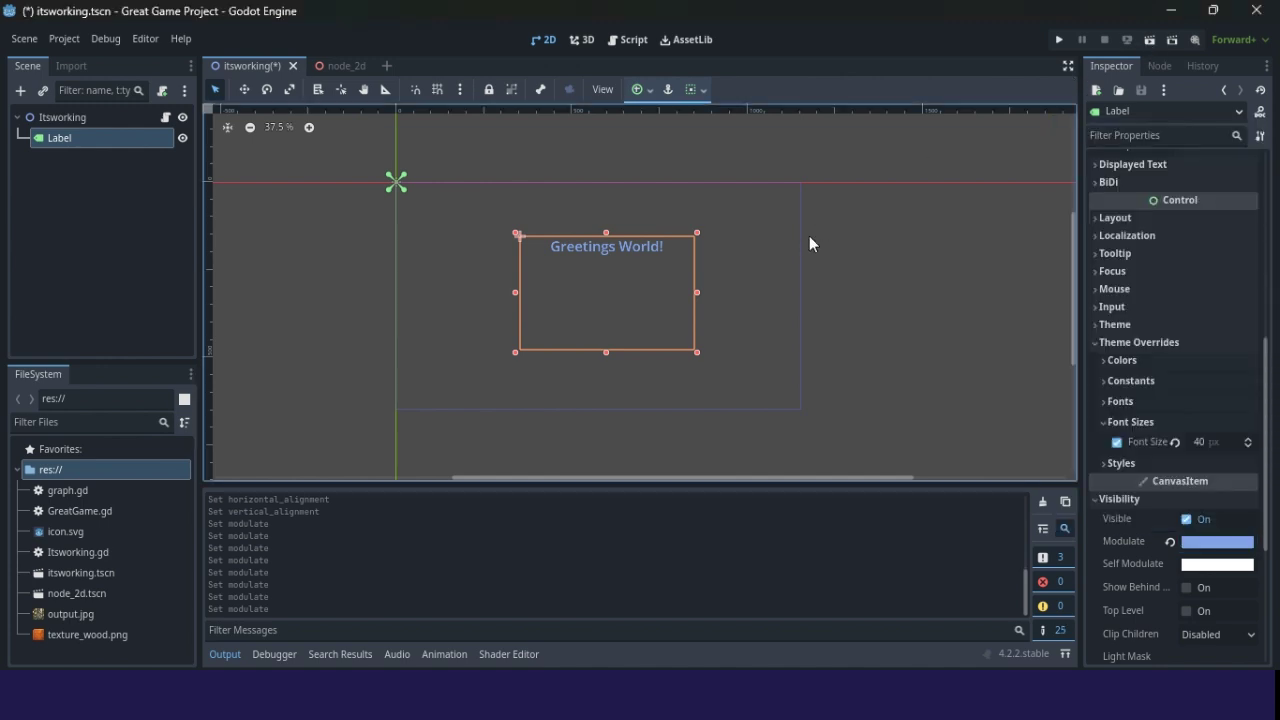
pyautogui.click(1148, 40)
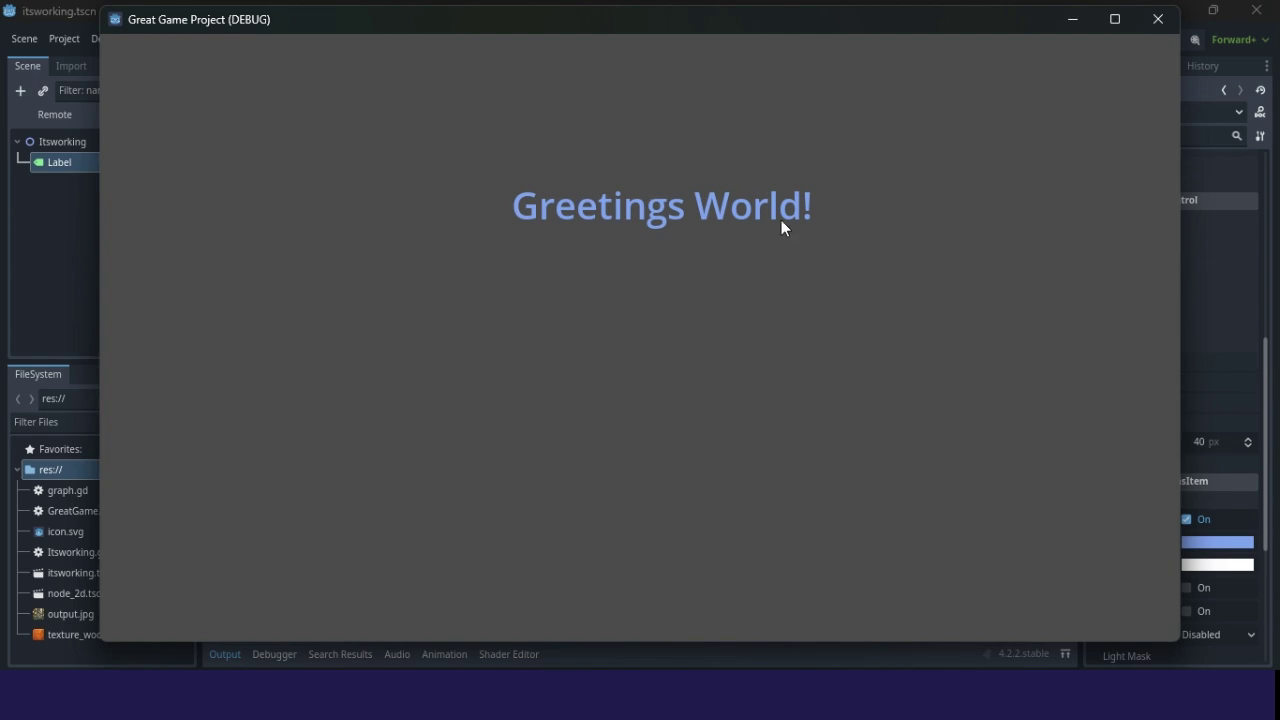
pyautogui.click(1156, 20)
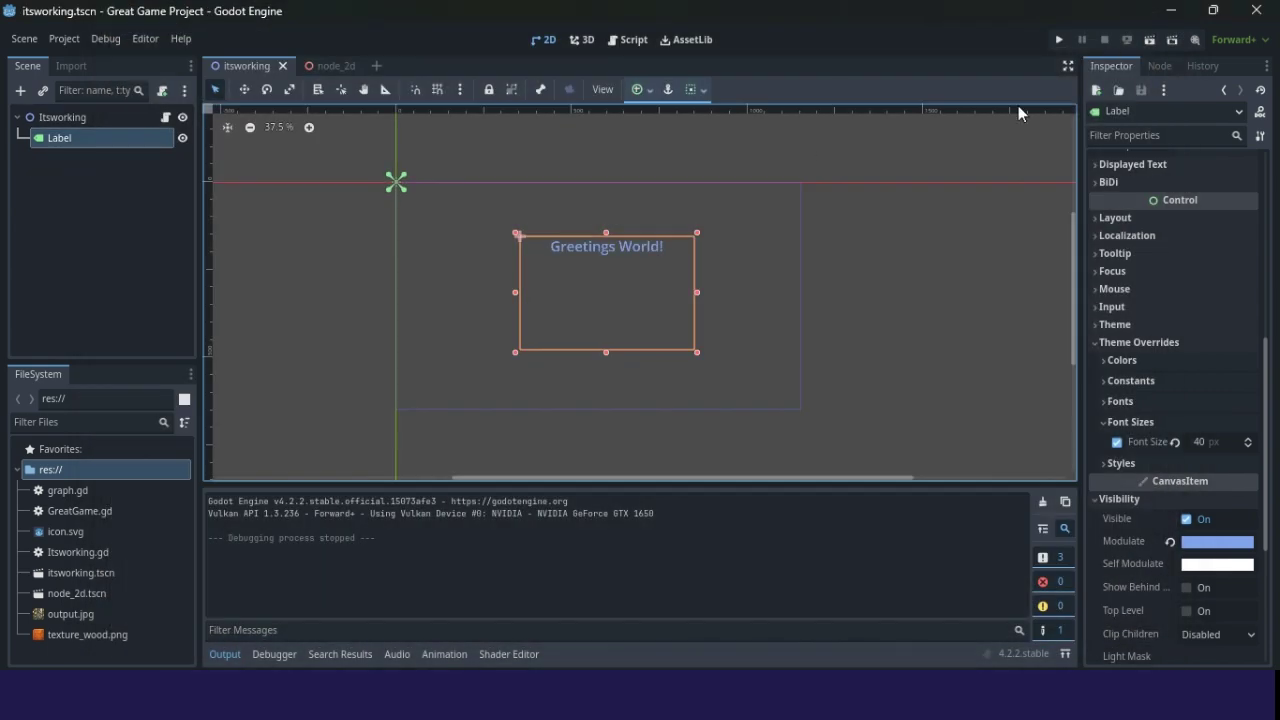
# Step: Stretch all four sides of the Label's box to cover the whole game viewport, about 1153 by 656 px
pyautogui.moveTo(515, 292); pyautogui.dragTo(395, 292)
pyautogui.moveTo(701, 294); pyautogui.dragTo(806, 292)
pyautogui.moveTo(599, 236); pyautogui.dragTo(601, 183)
pyautogui.moveTo(601, 356); pyautogui.dragTo(603, 414)
# Step: Set the Label's vertical alignment to Center
pyautogui.scroll(5, 1132, 236)
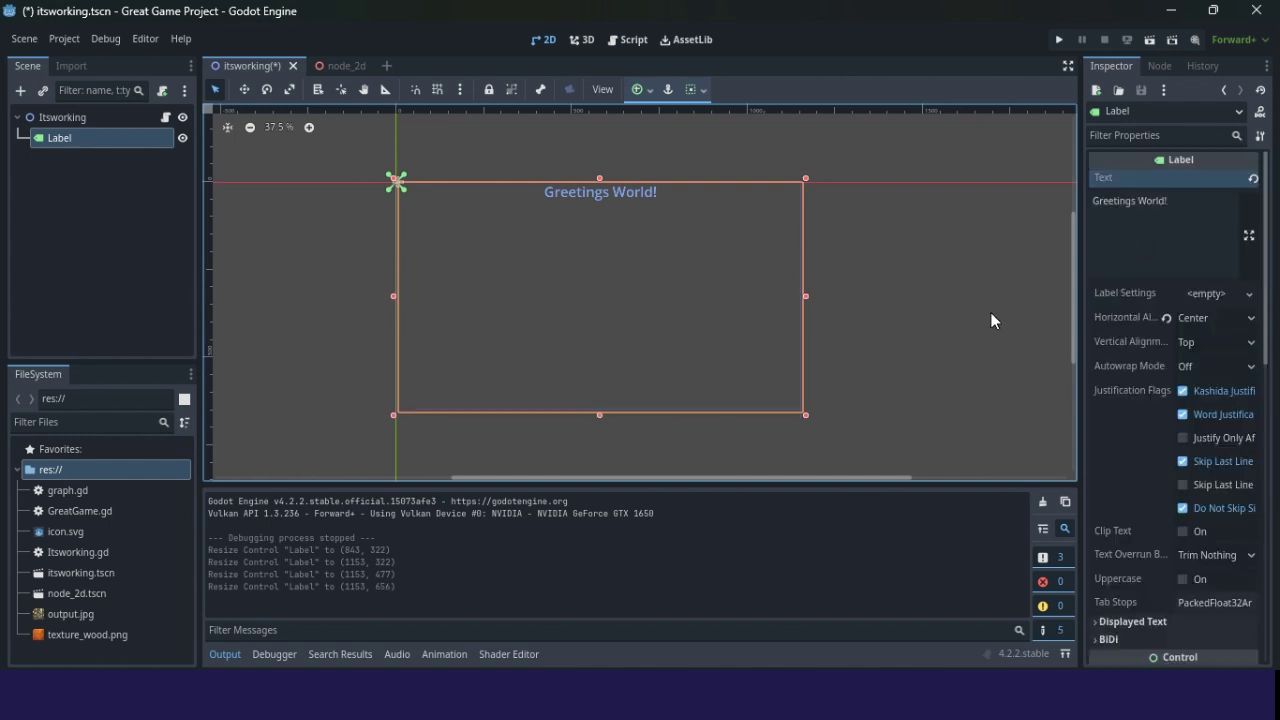
pyautogui.click(1205, 341)
pyautogui.click(1210, 383)
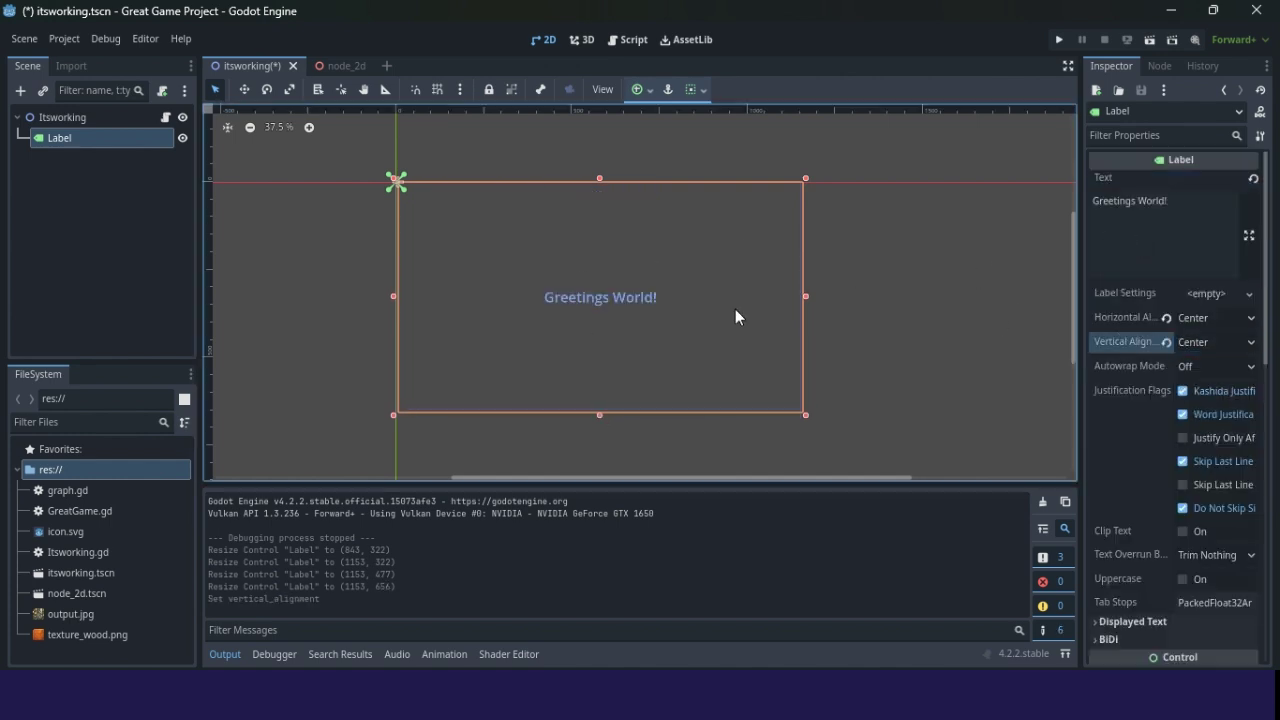
# Step: Set the Label's font size theme override to 30 px
pyautogui.scroll(-12, 1156, 370)
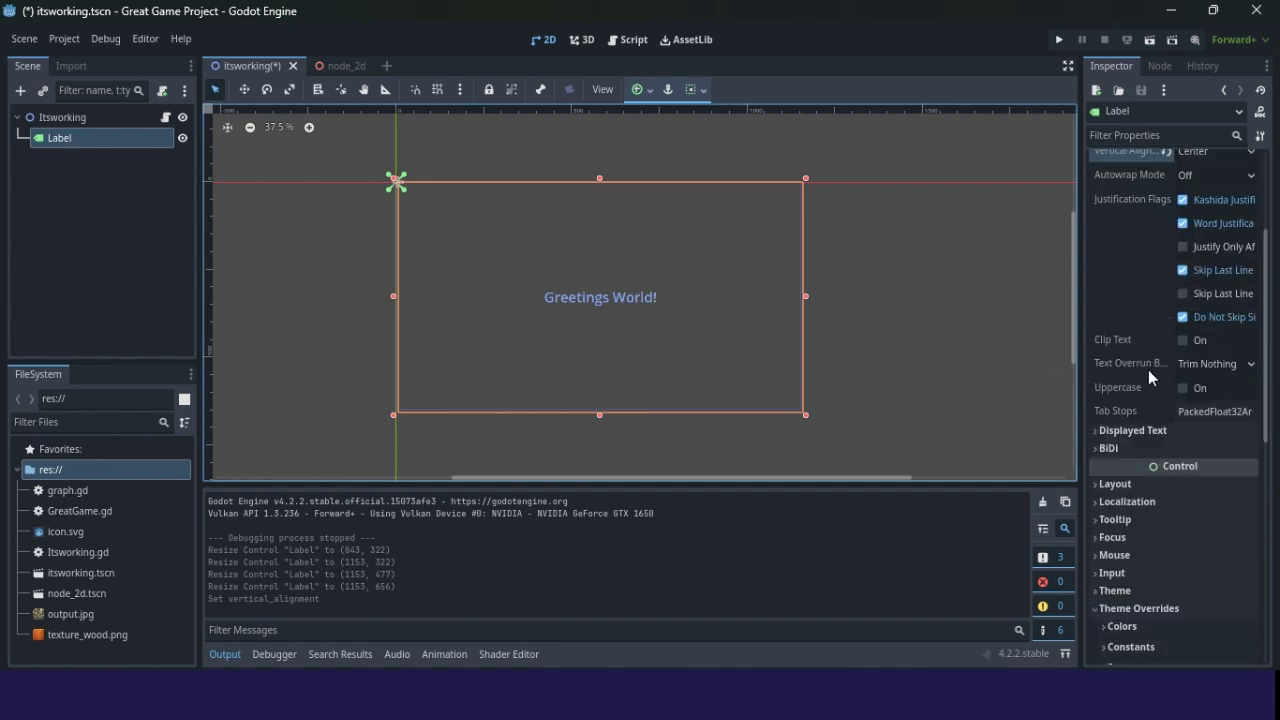
pyautogui.click(1207, 262)
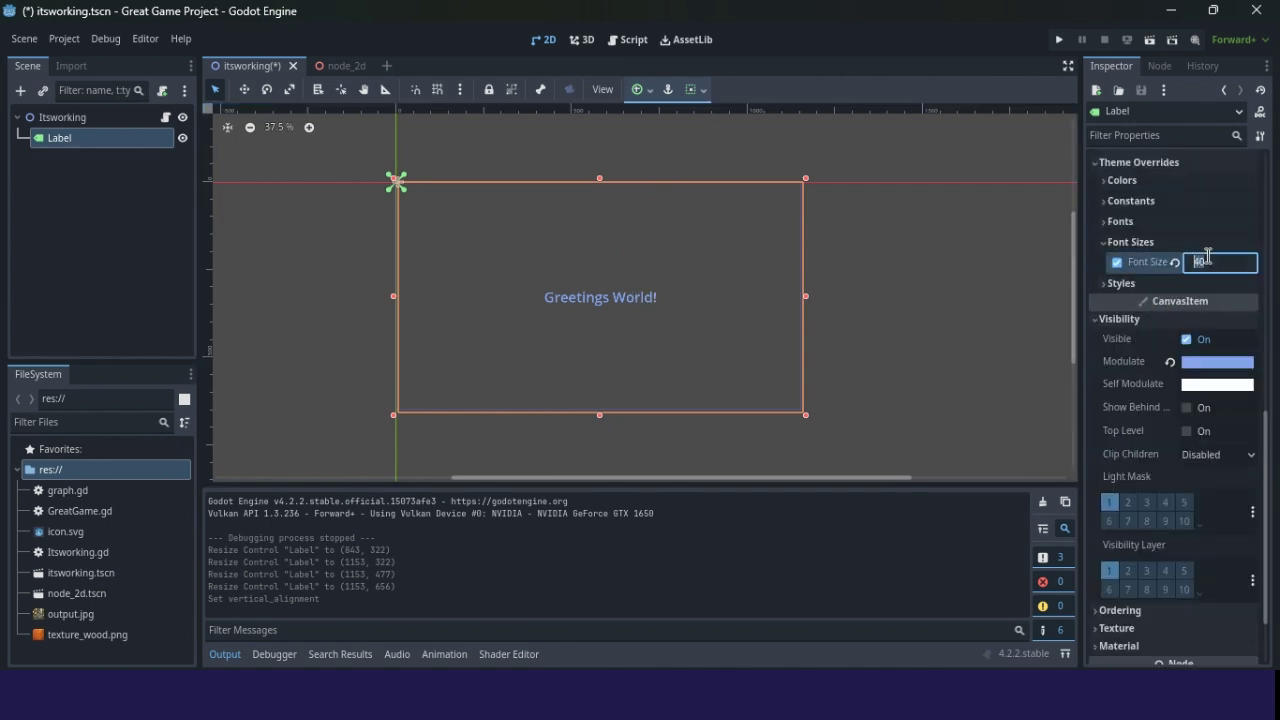
pyautogui.write('30')
pyautogui.press('Return')
# Step: Test-run the current scene with the centred, smaller text, close the game window and reselect the Label node
pyautogui.click(1151, 40)
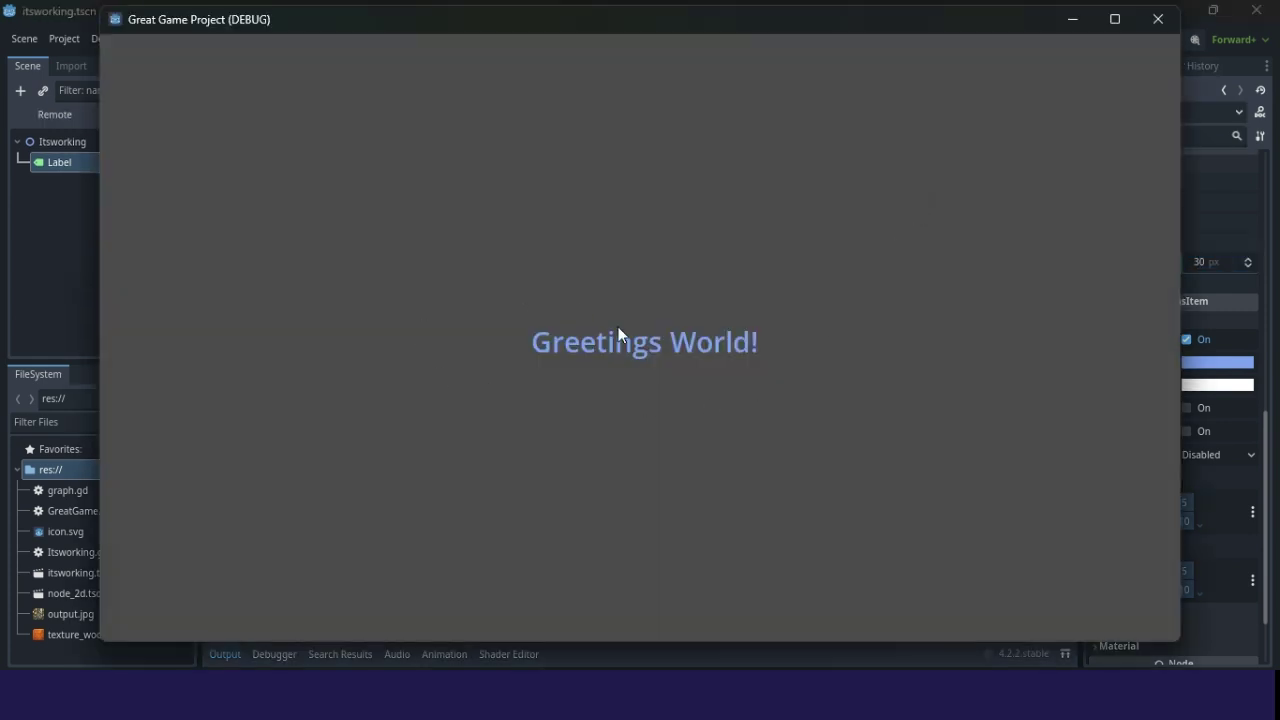
pyautogui.click(1156, 20)
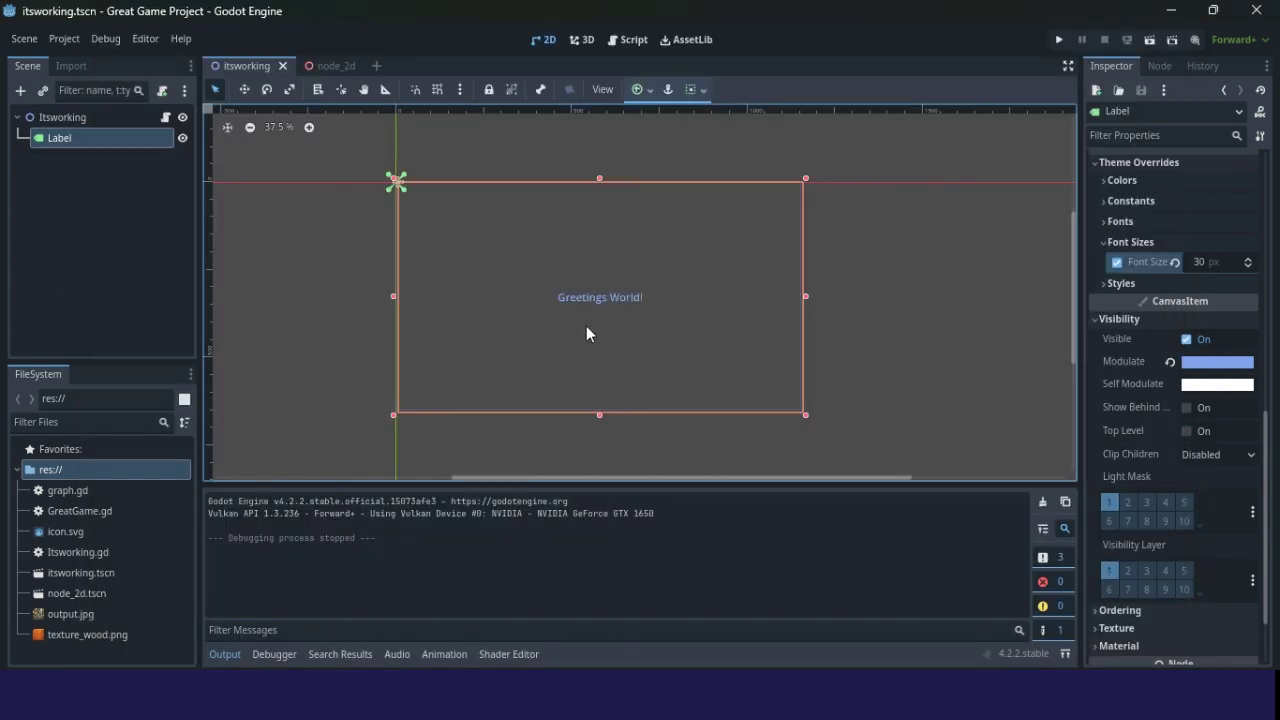
pyautogui.click(858, 277)
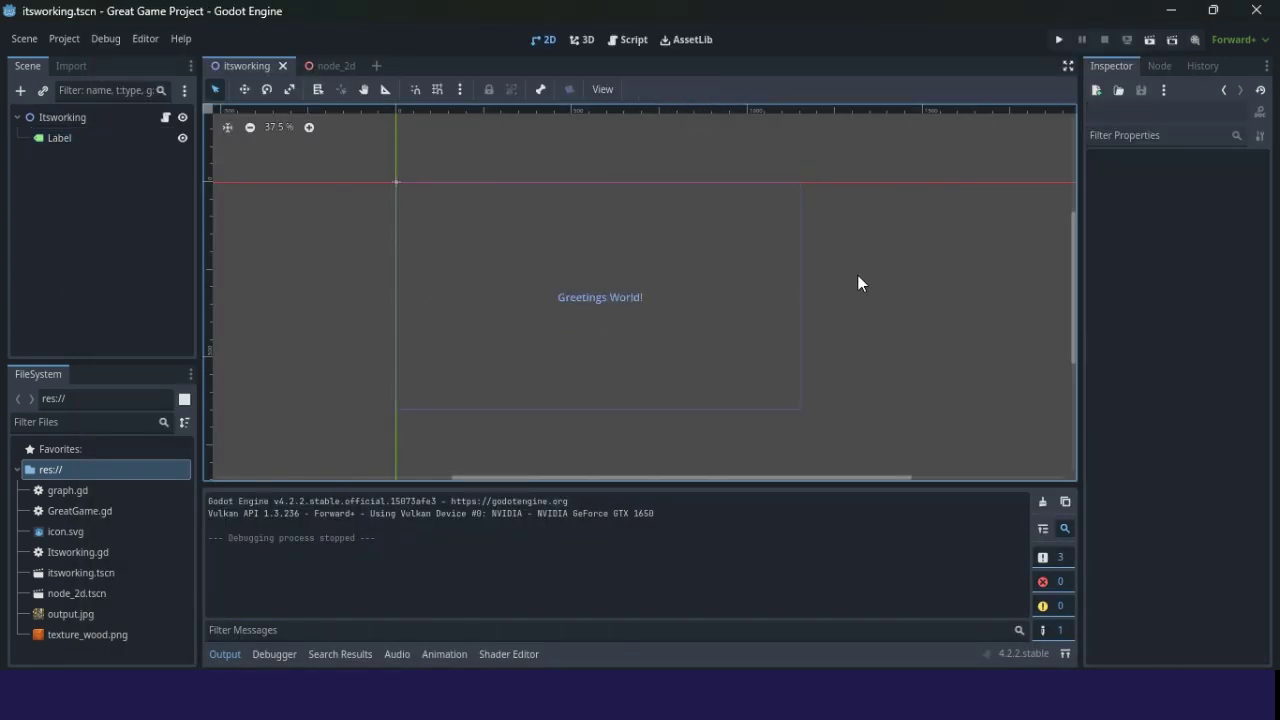
pyautogui.click(80, 136)
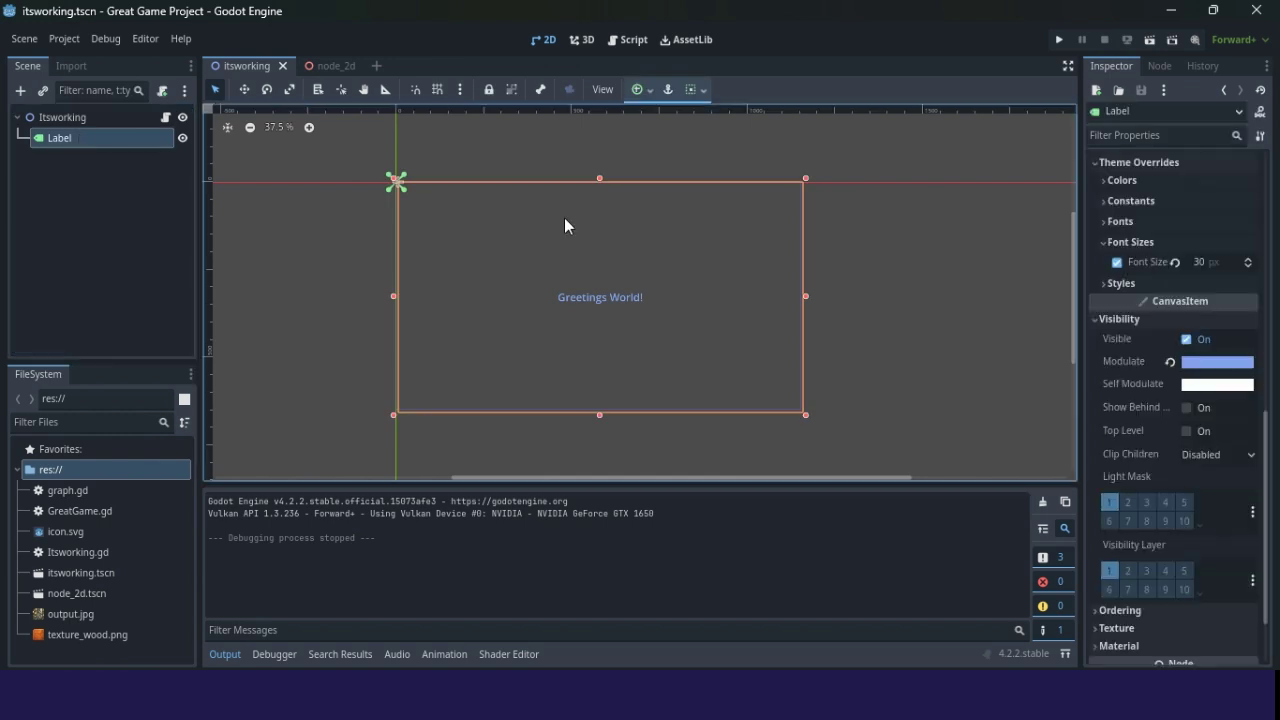